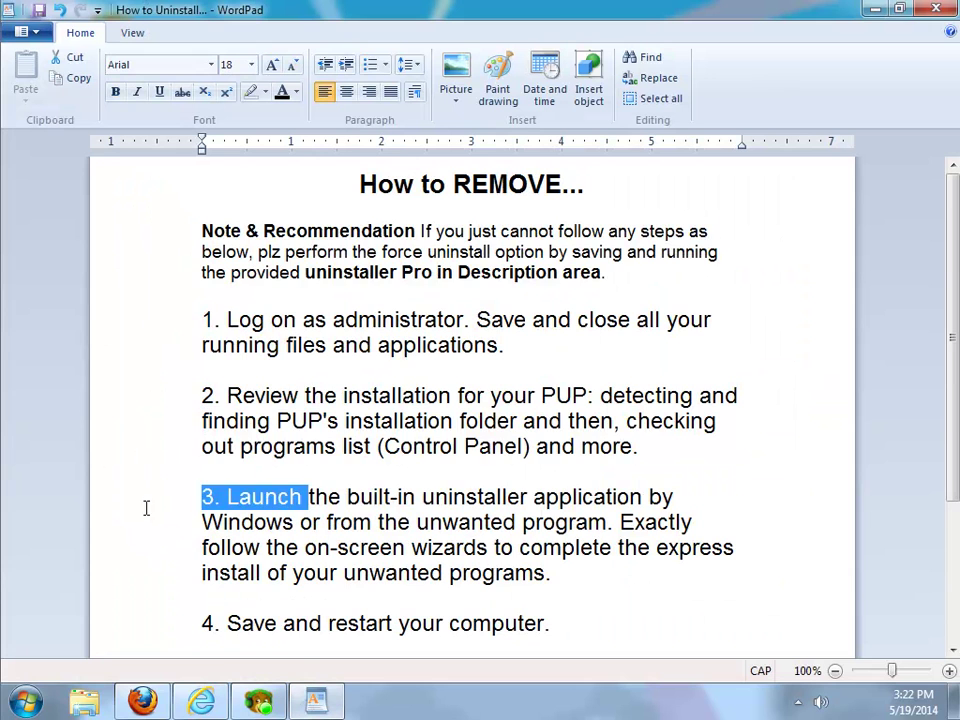
Read through the removal instructions from step 3 to step 6, and close the WordPad document.
drag(283, 483, 170, 492)
drag(270, 533, 192, 536)
scroll(287, 586, down, 2)
drag(287, 620, 198, 622)
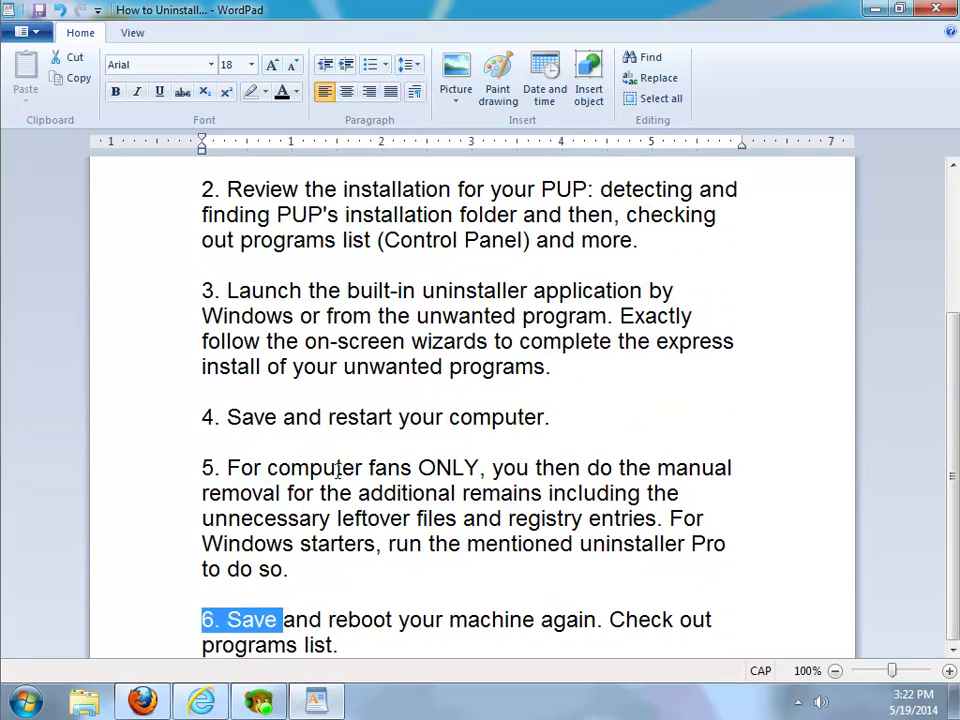
scroll(423, 472, up, 4)
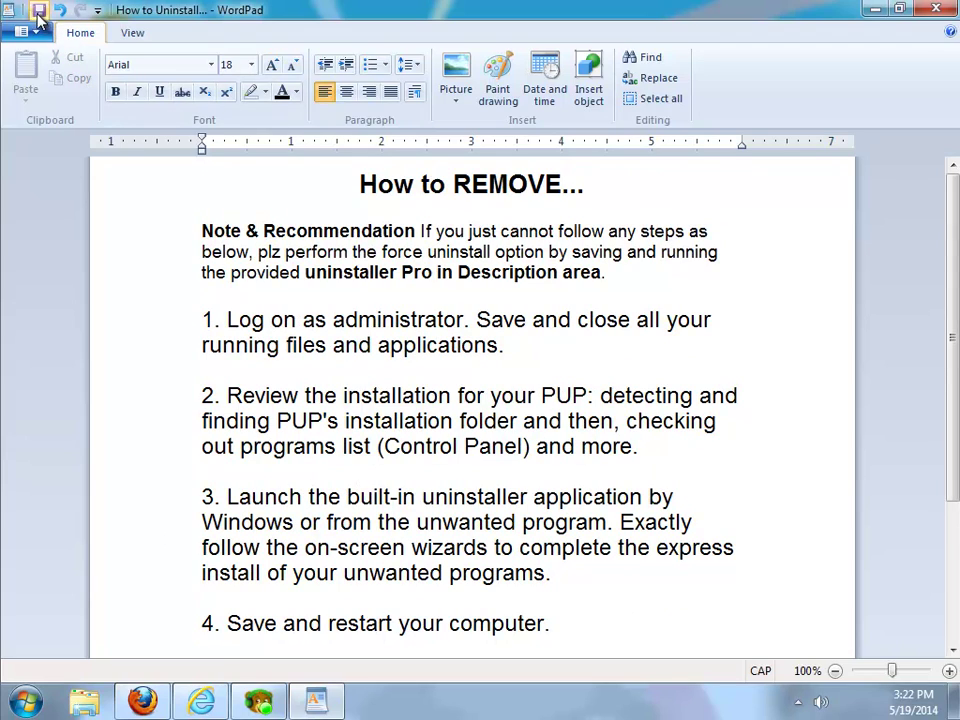
click(950, 14)
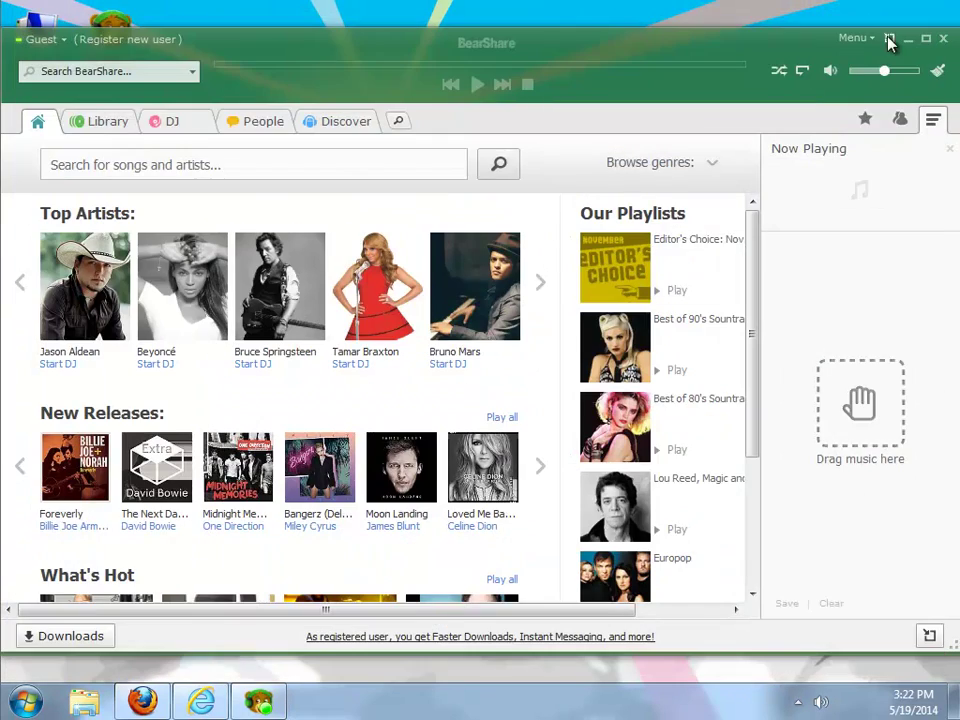
Close the BearShare window and exit the BearShare process still running in the notification area.
click(944, 39)
click(797, 703)
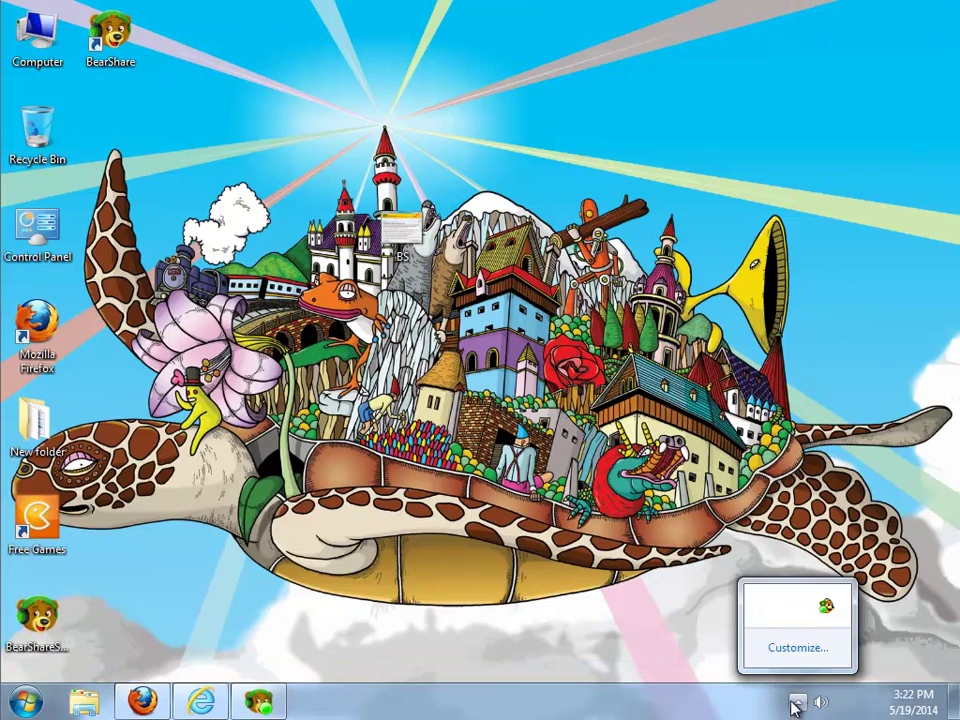
right_click(829, 612)
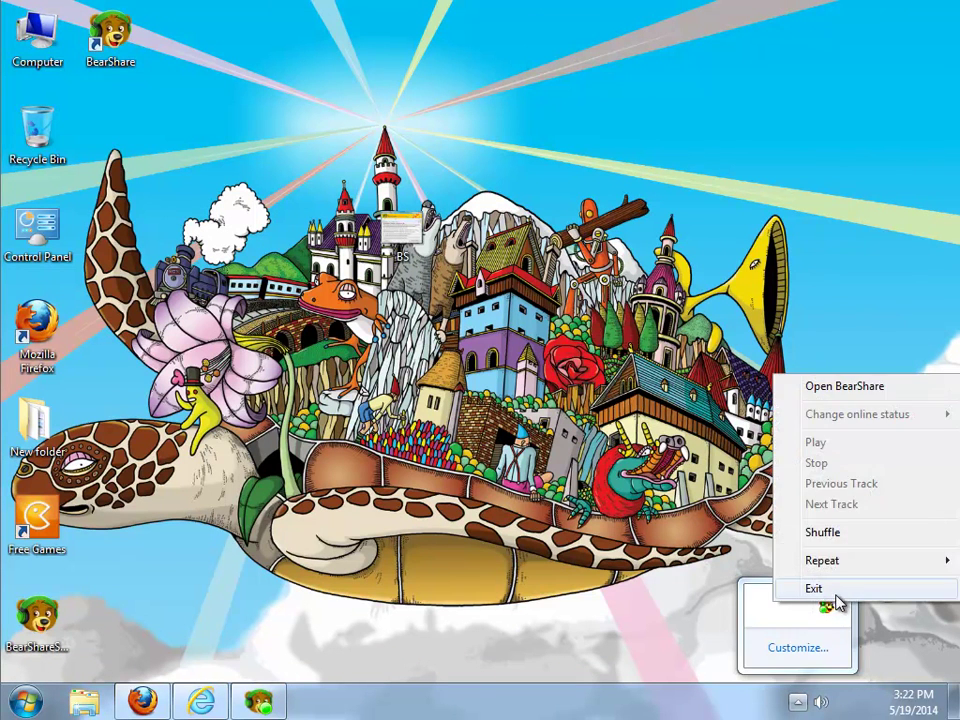
click(825, 588)
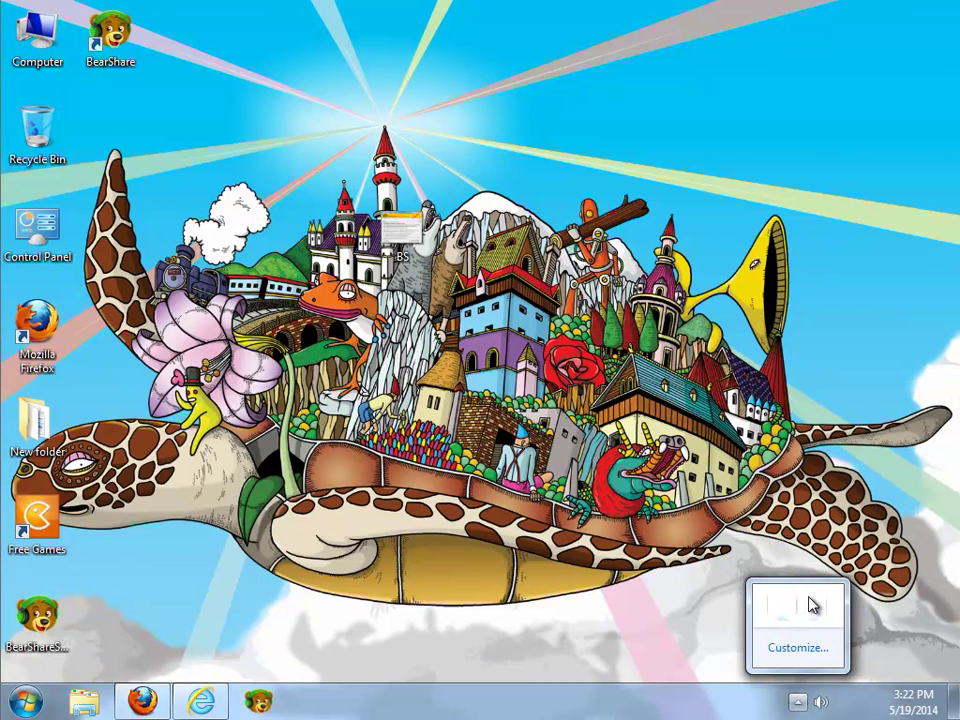
Enable the Music Toolbar (Dist. by Musiclab, Inc.) add-on in Internet Explorer, and close the Internet Explorer and Firefox windows.
click(222, 705)
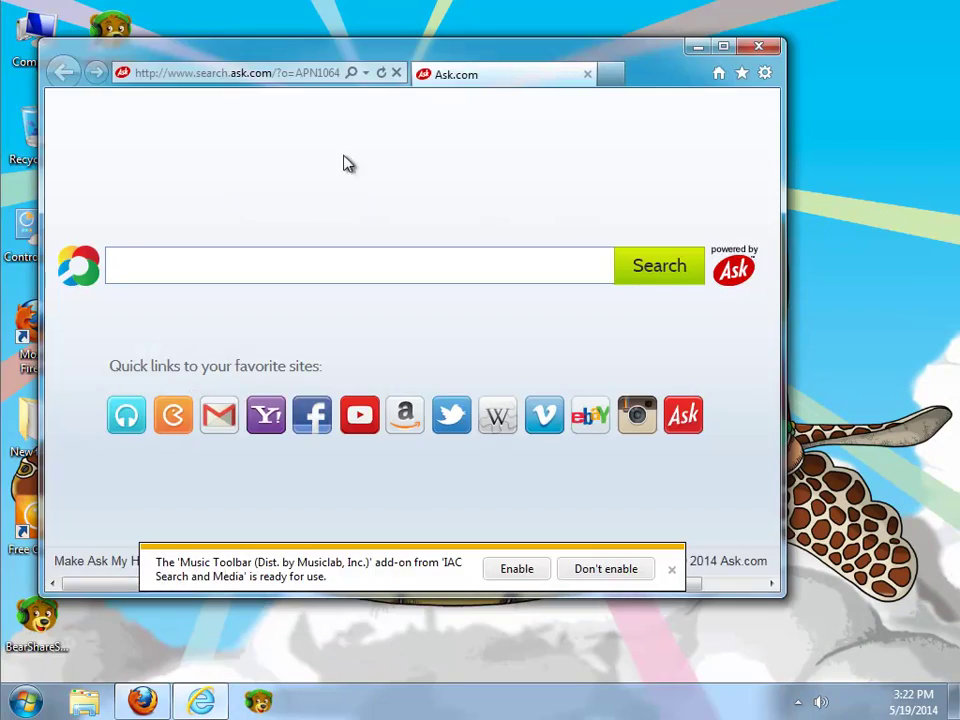
click(511, 575)
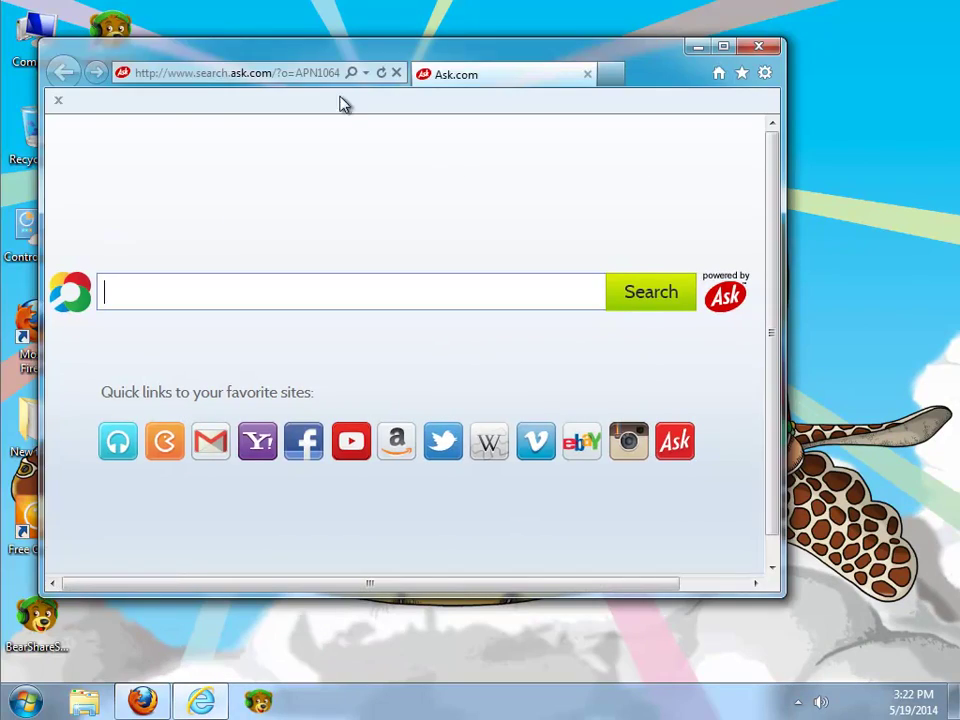
click(751, 52)
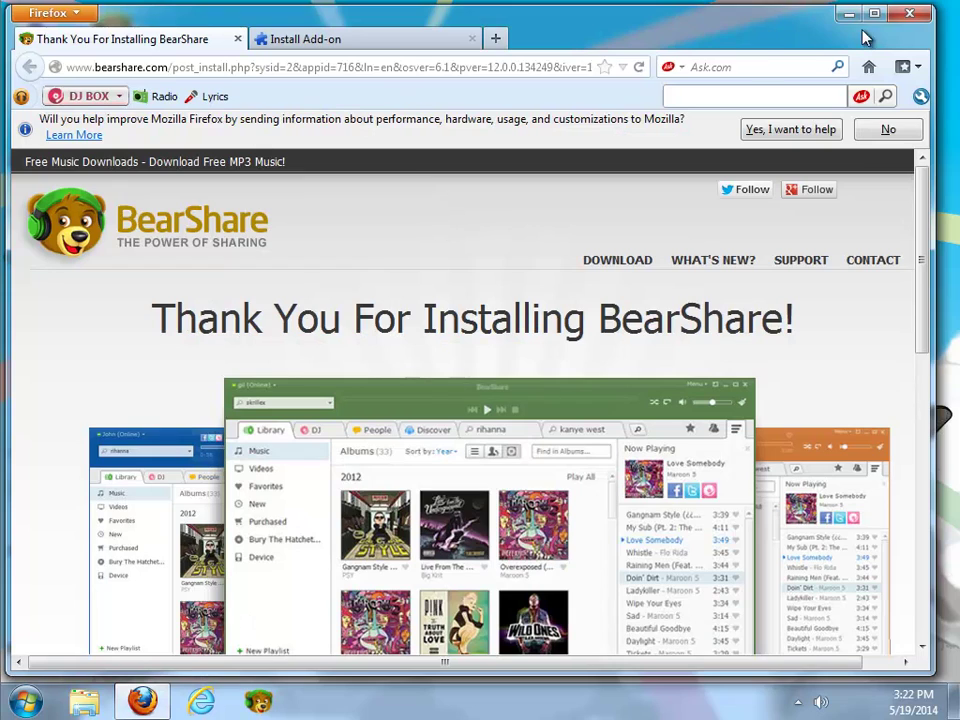
click(909, 13)
View the BS image on the desktop showing the BearShare installation offer, and minimize the viewer.
click(429, 381)
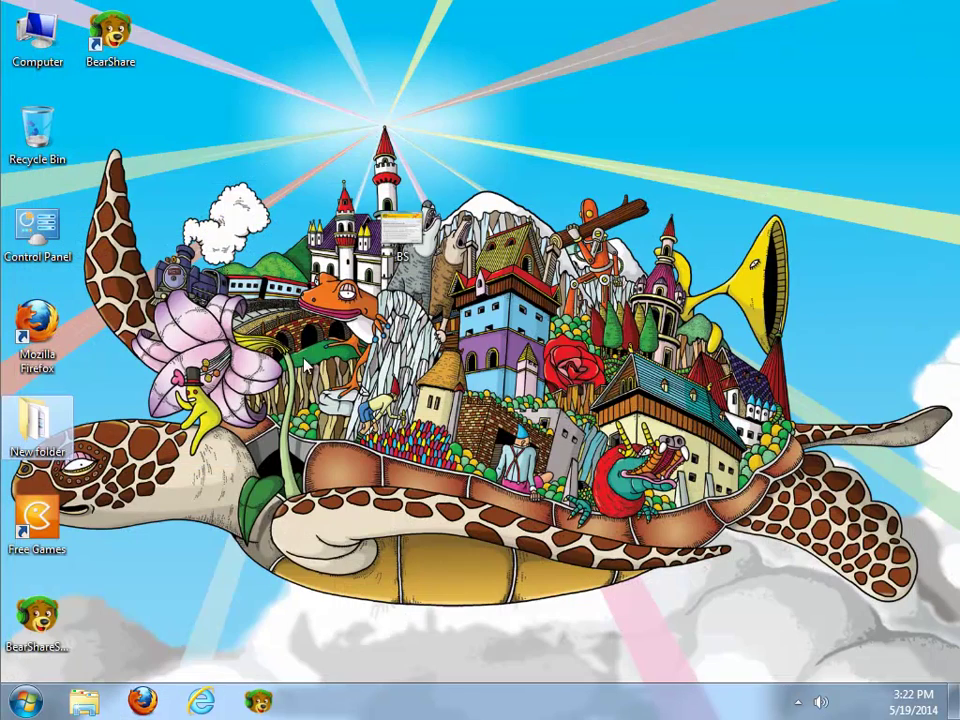
double_click(398, 255)
drag(341, 593, 339, 598)
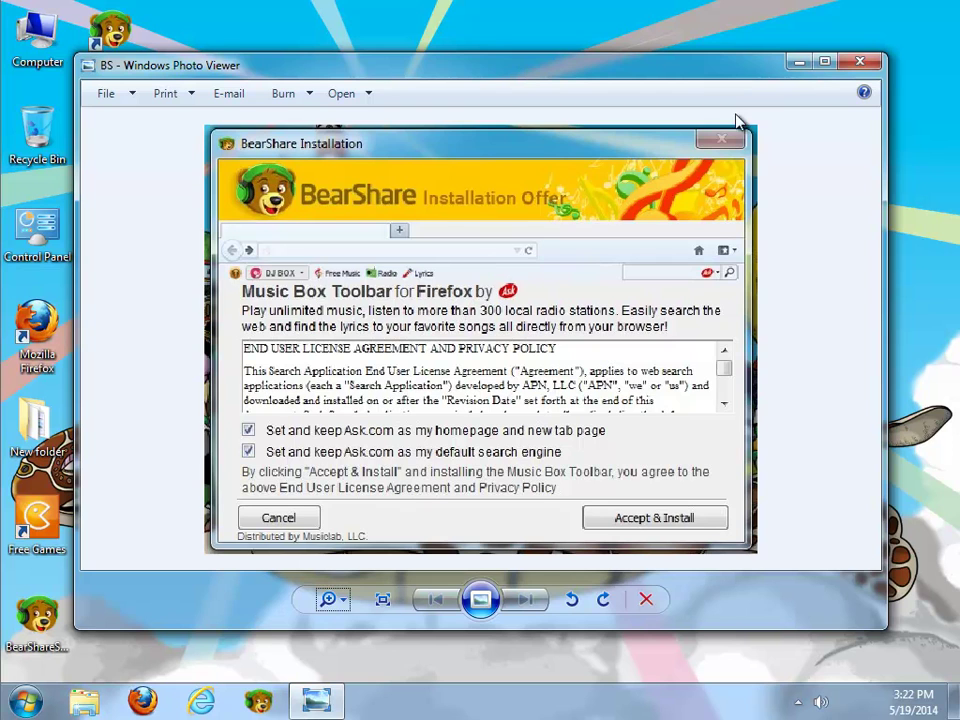
click(797, 64)
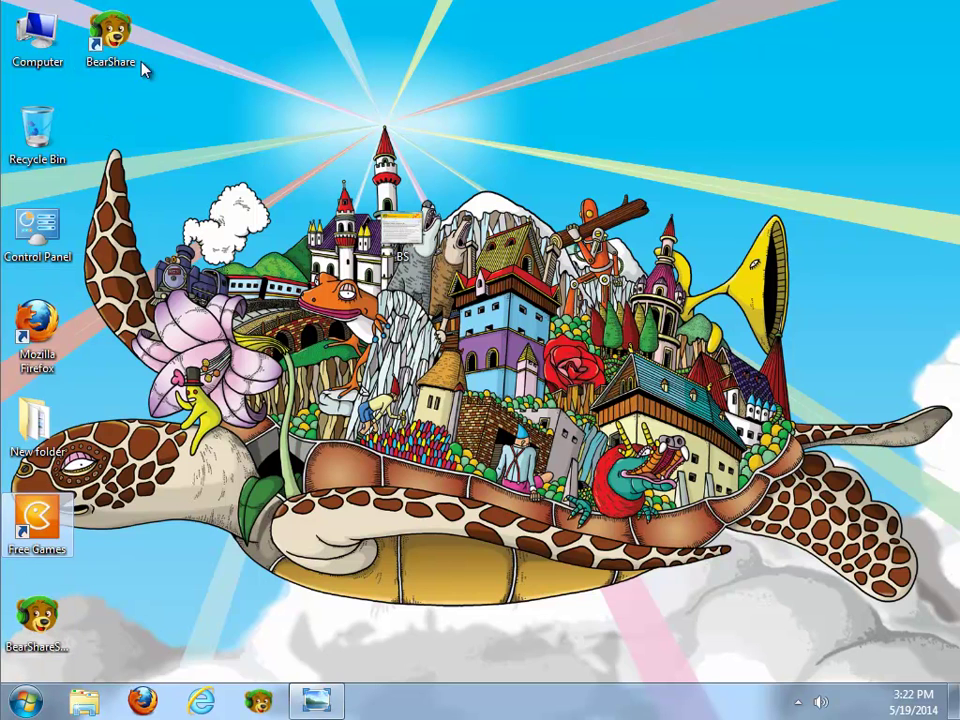
Examine the properties of the Free Games desktop shortcut, open its file location, and close the browser window that opens.
right_click(47, 518)
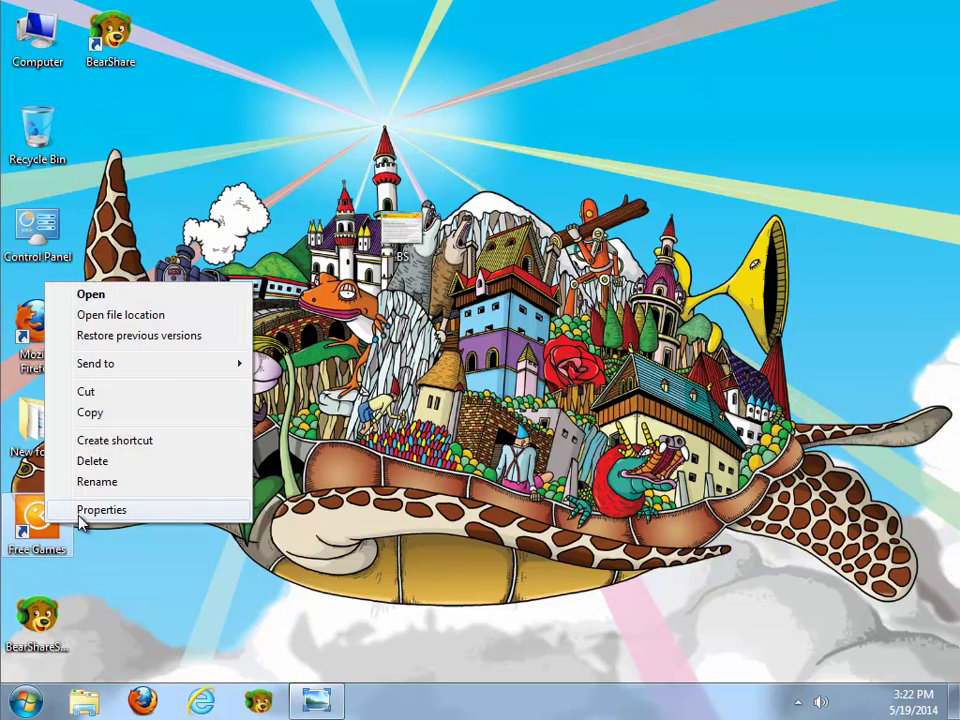
click(101, 510)
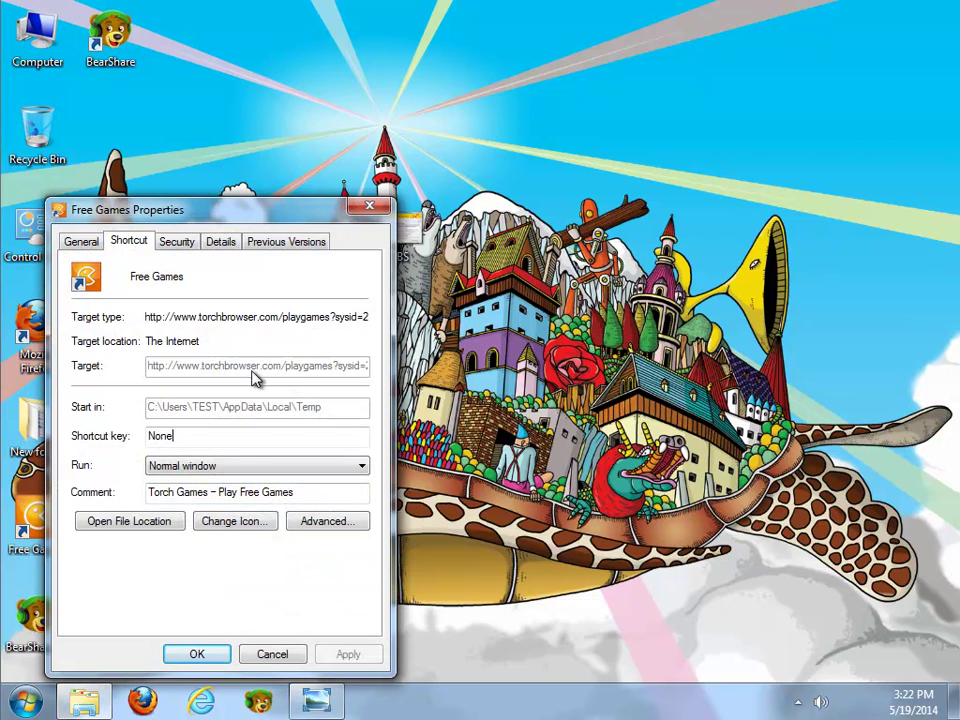
click(152, 523)
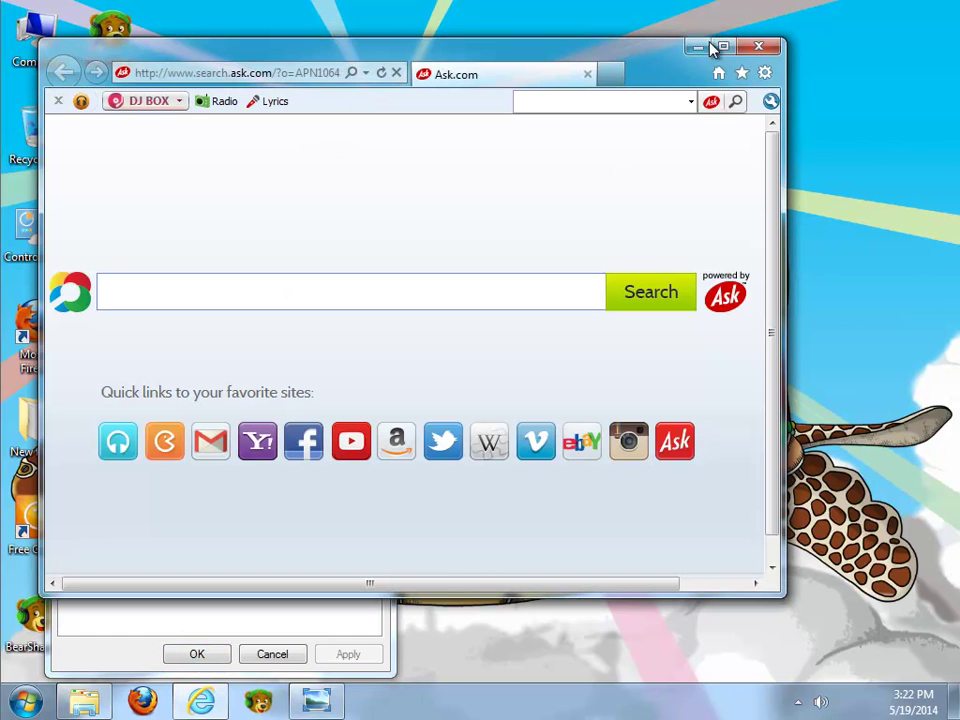
click(762, 50)
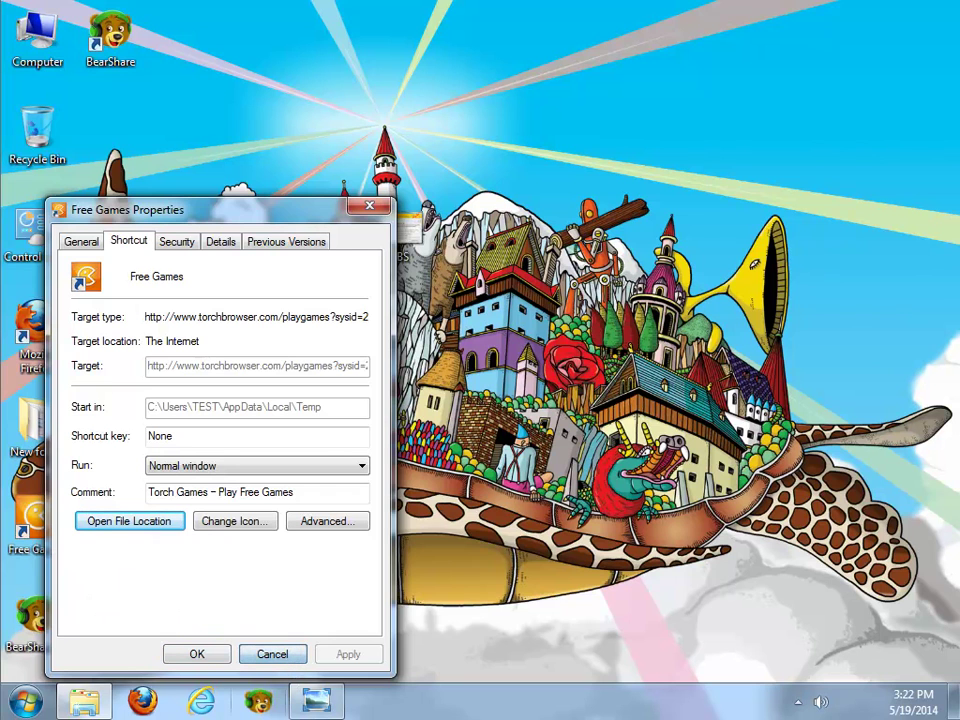
Examine the running processes in Task Manager, select the DatamngrUI process, and minimize Task Manager.
right_click(440, 704)
click(505, 648)
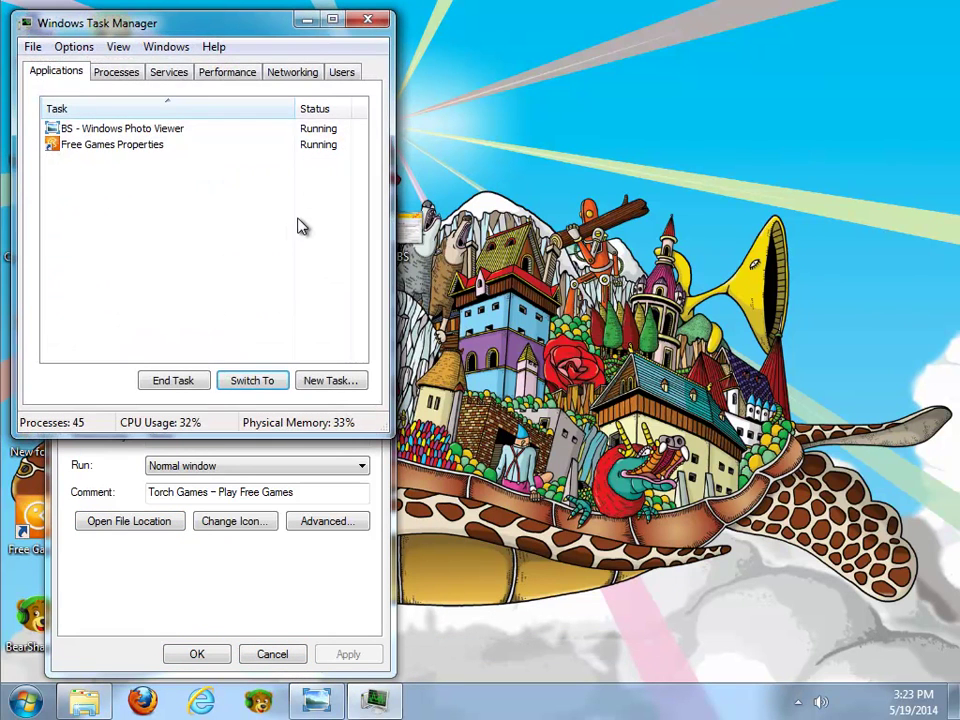
click(117, 73)
drag(168, 28, 584, 211)
click(508, 345)
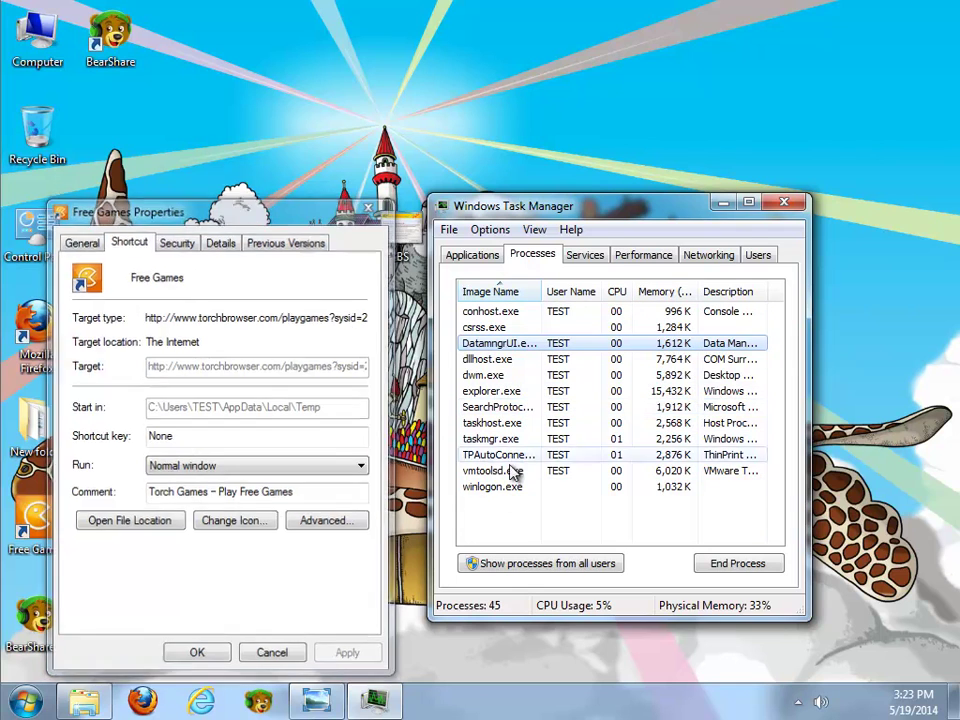
click(721, 203)
Locate the BearShare Applications and Music Toolbar folders in Program Files (x86) from the BearShare shortcut, sorting by date modified.
right_click(113, 42)
click(160, 92)
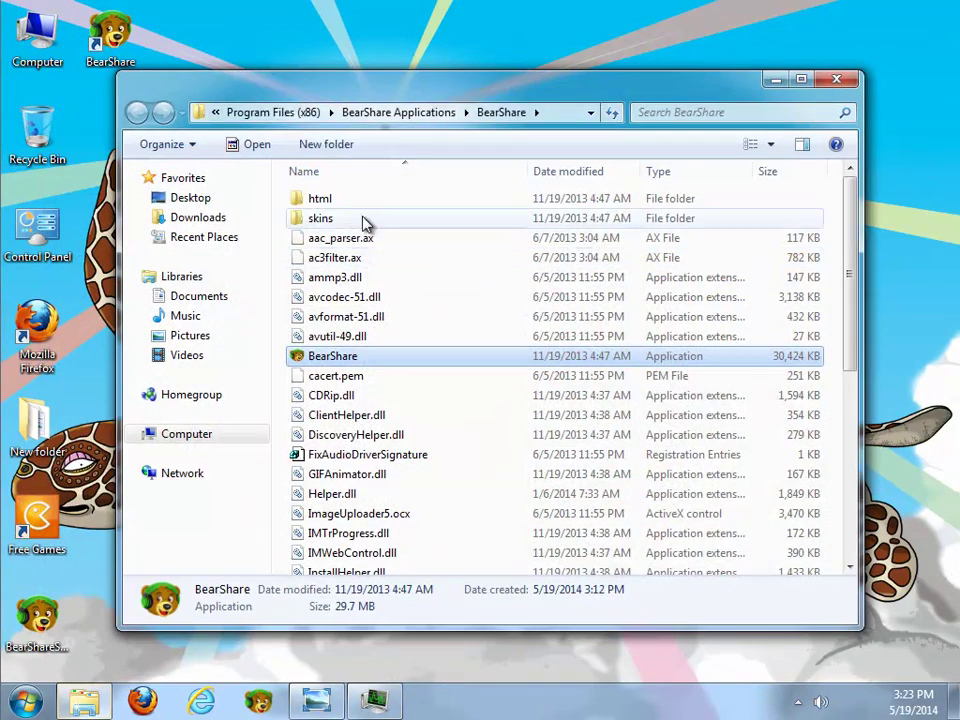
click(240, 112)
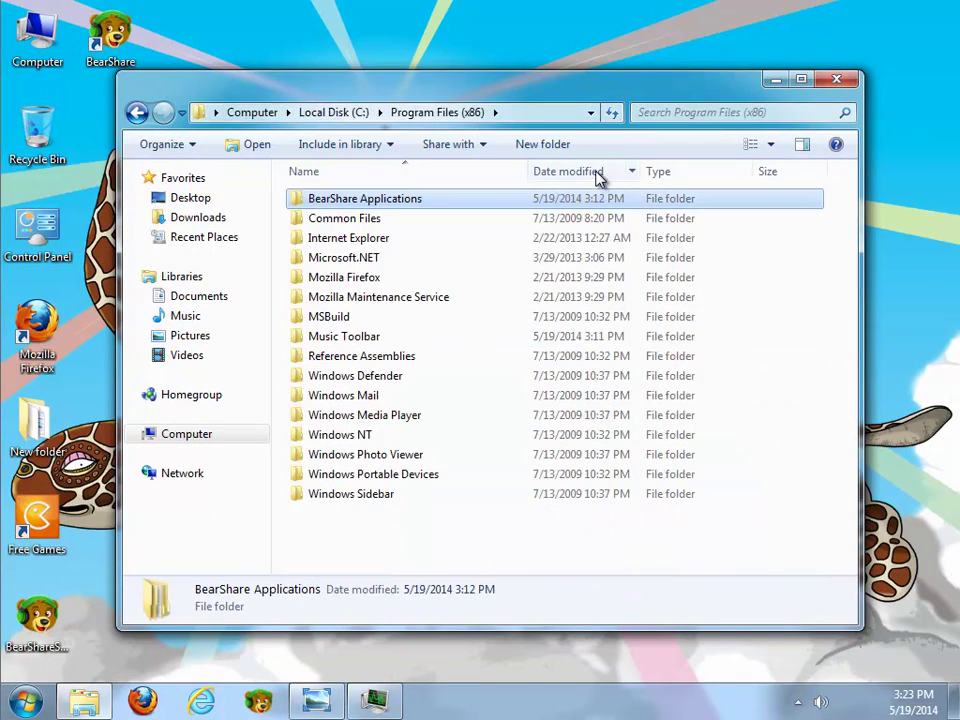
click(597, 177)
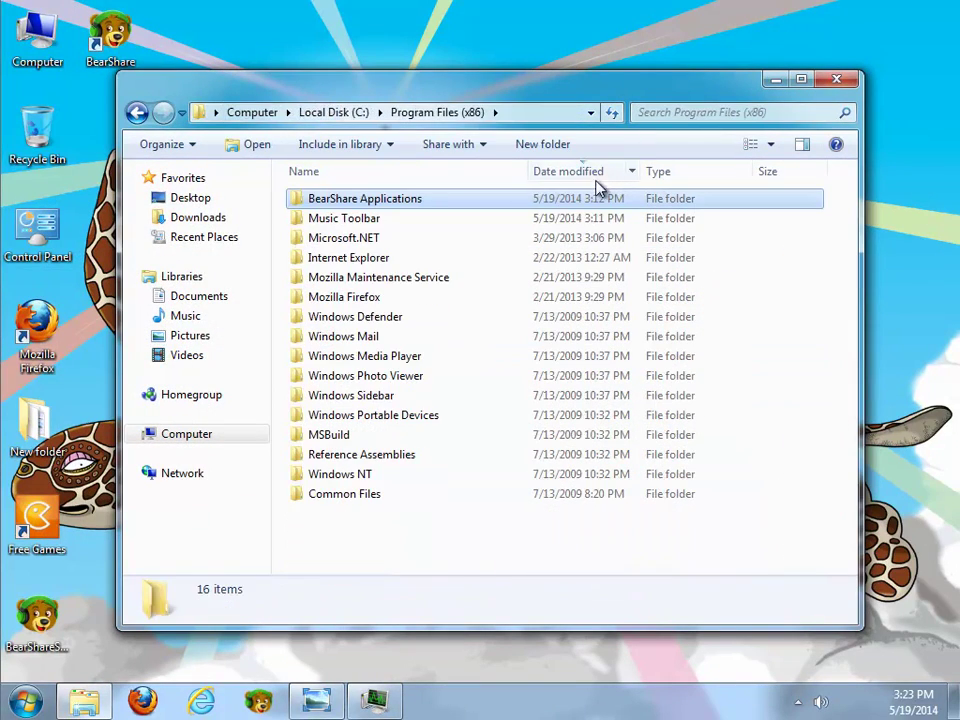
ctrl+click(348, 220)
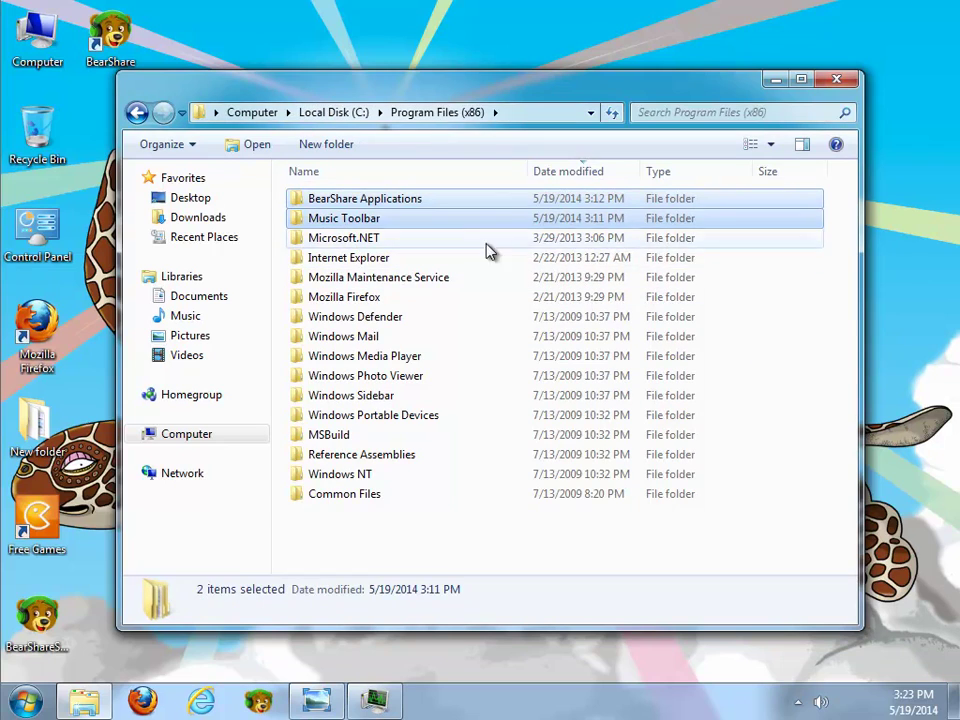
click(777, 80)
Open Programs and Features in Control Panel, sort by install date, and inspect the BearShare and Music Toolbar entries.
double_click(45, 235)
click(287, 450)
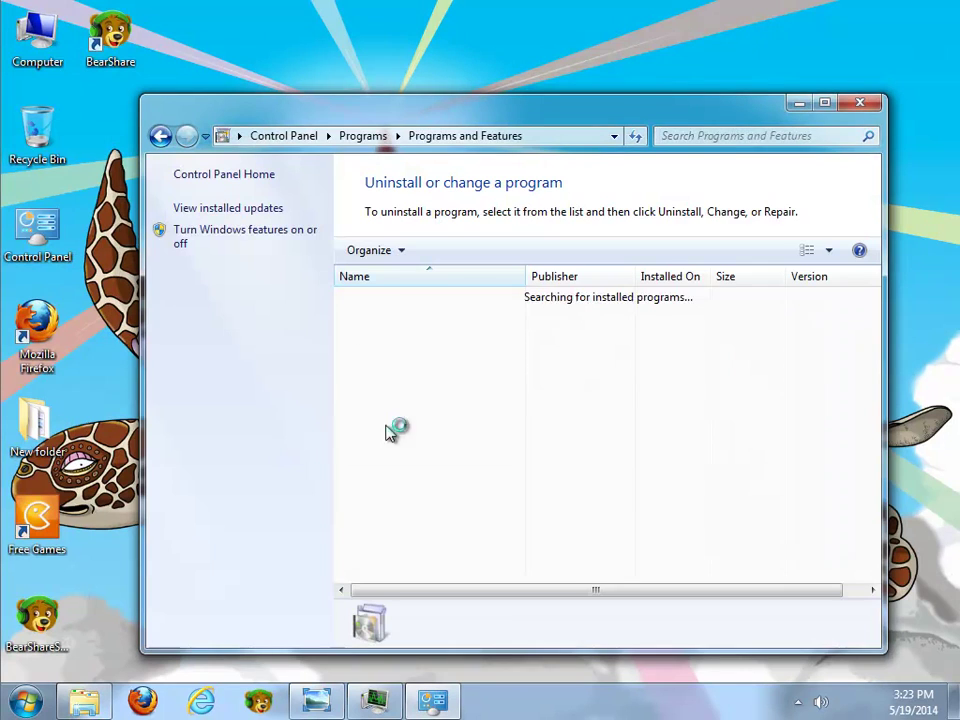
click(657, 283)
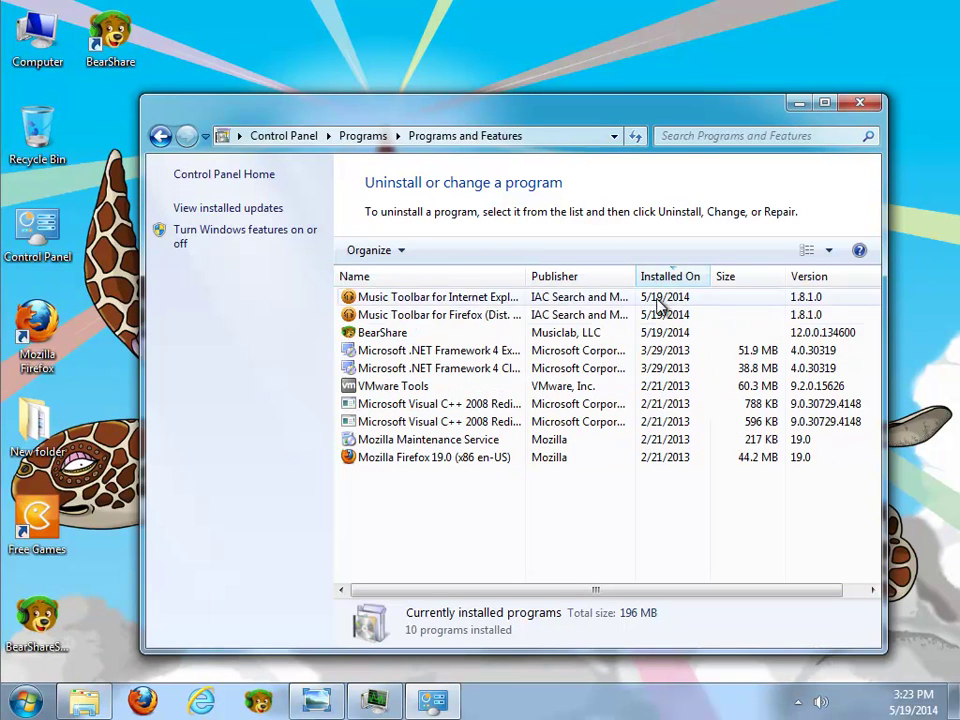
click(386, 336)
click(392, 316)
click(460, 297)
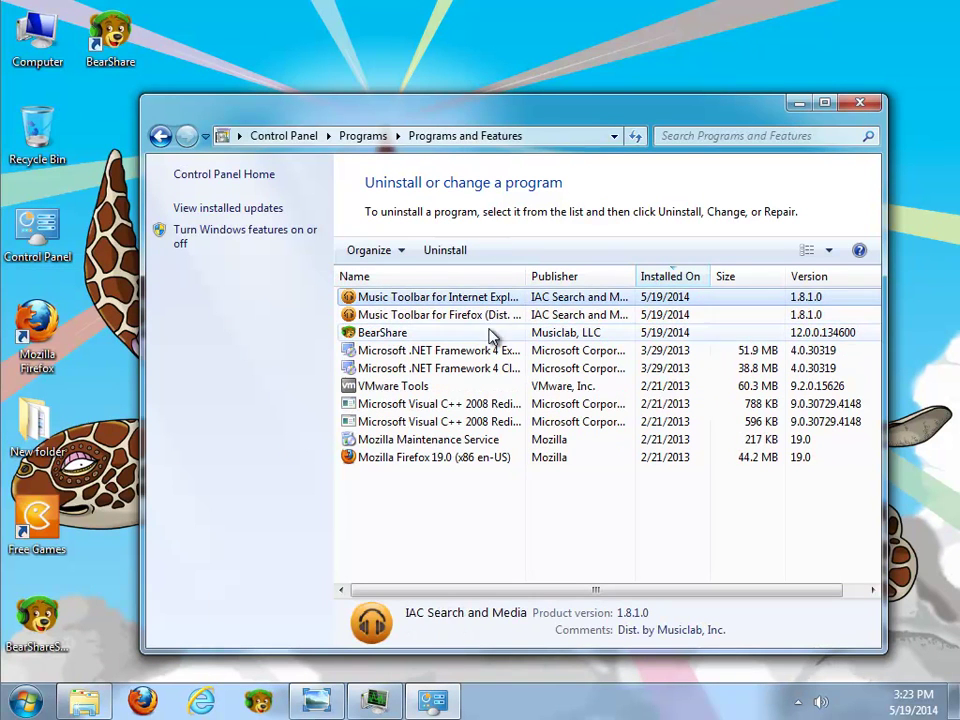
click(555, 315)
Uninstall BearShare through its uninstall wizard, arranging the windows side by side, and refresh the installed programs list.
click(440, 333)
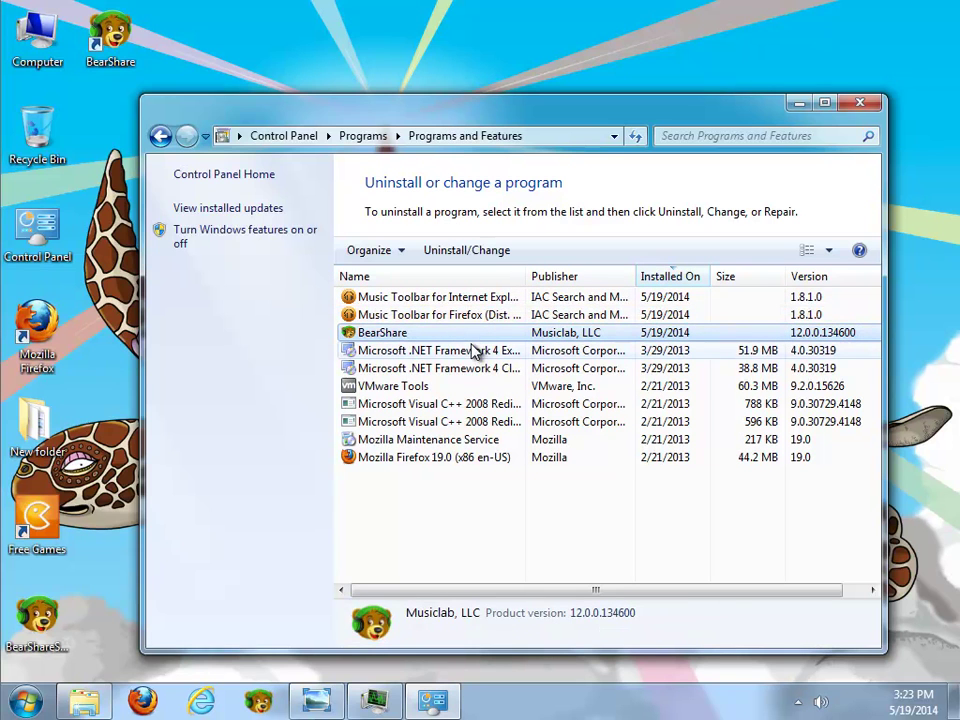
click(468, 252)
drag(521, 172, 614, 371)
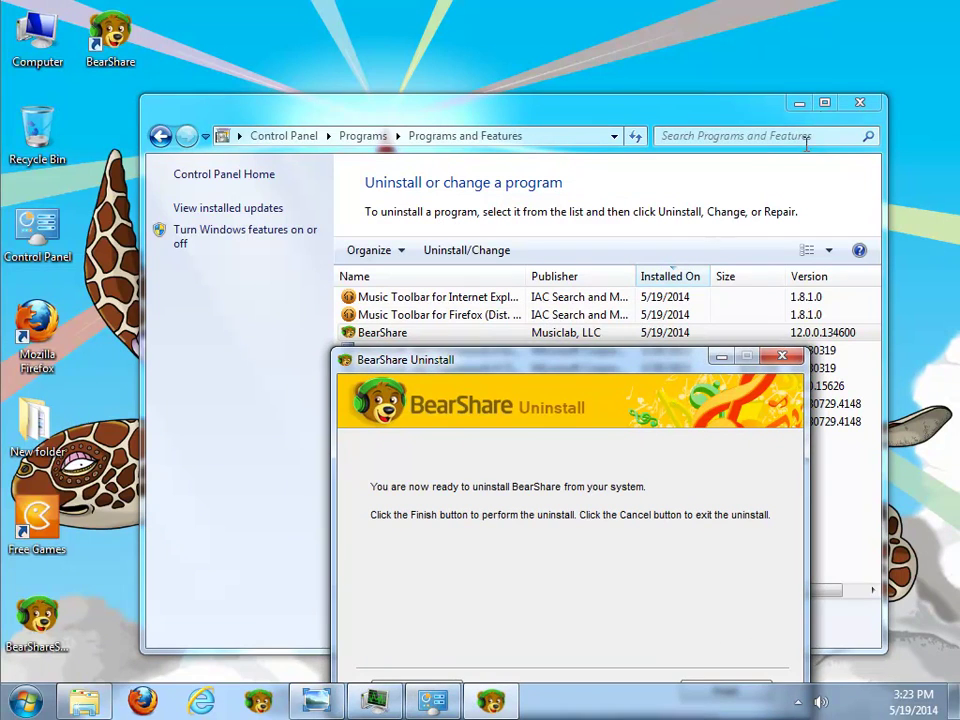
drag(686, 361, 835, 323)
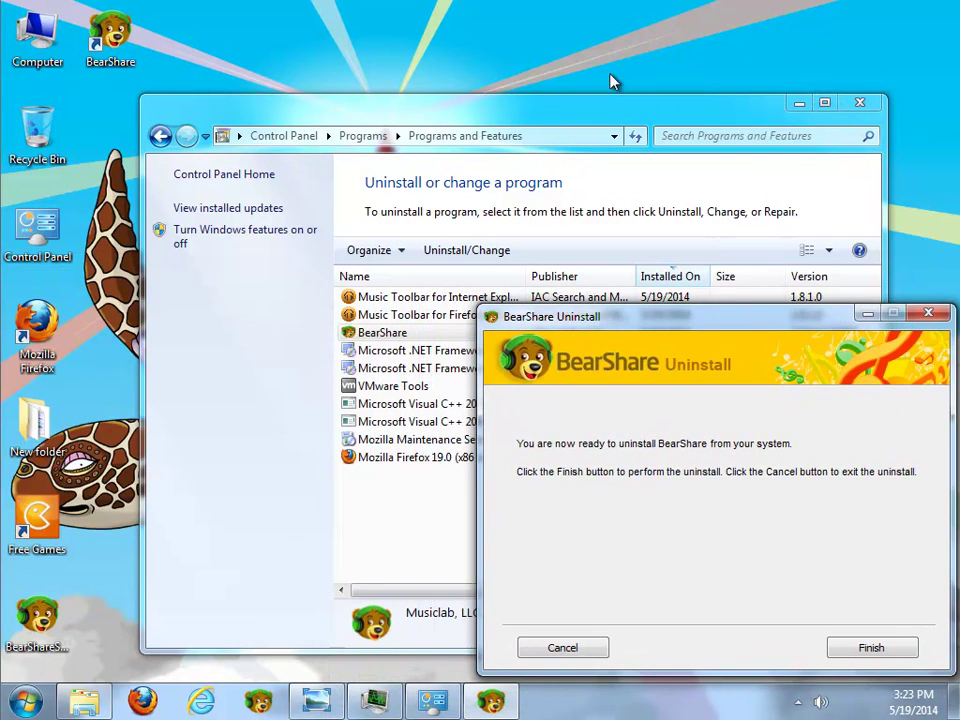
drag(607, 118, 467, 30)
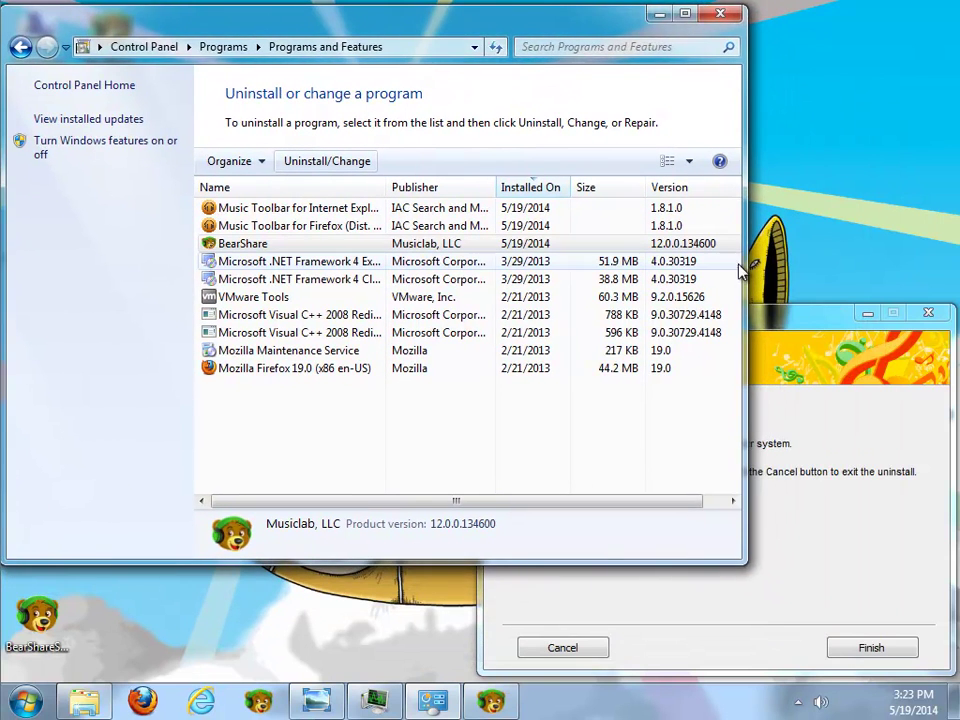
click(785, 320)
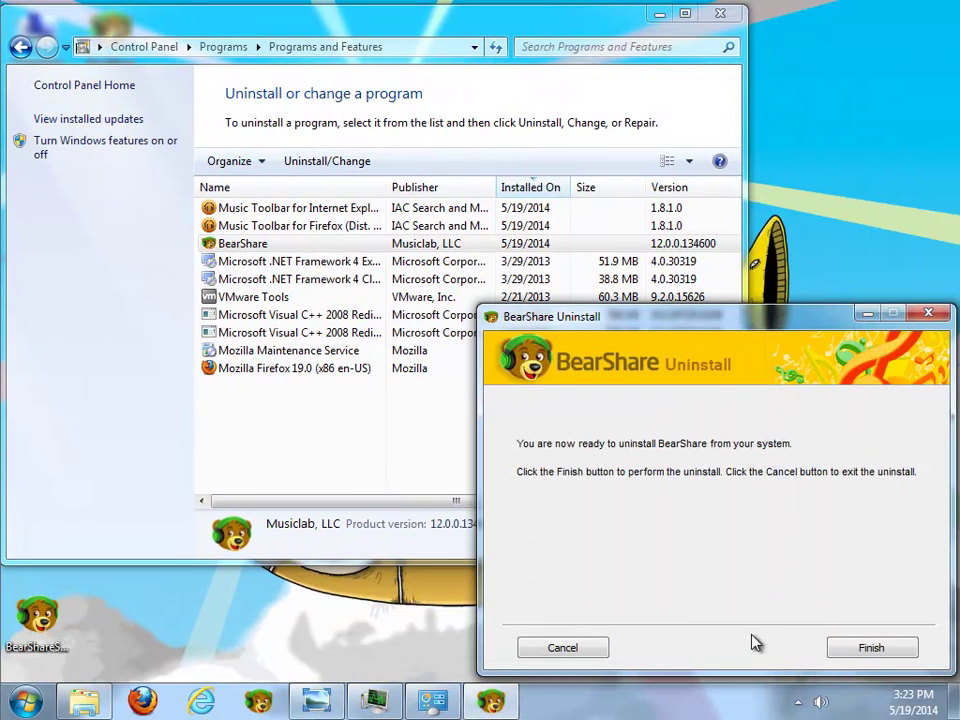
click(878, 649)
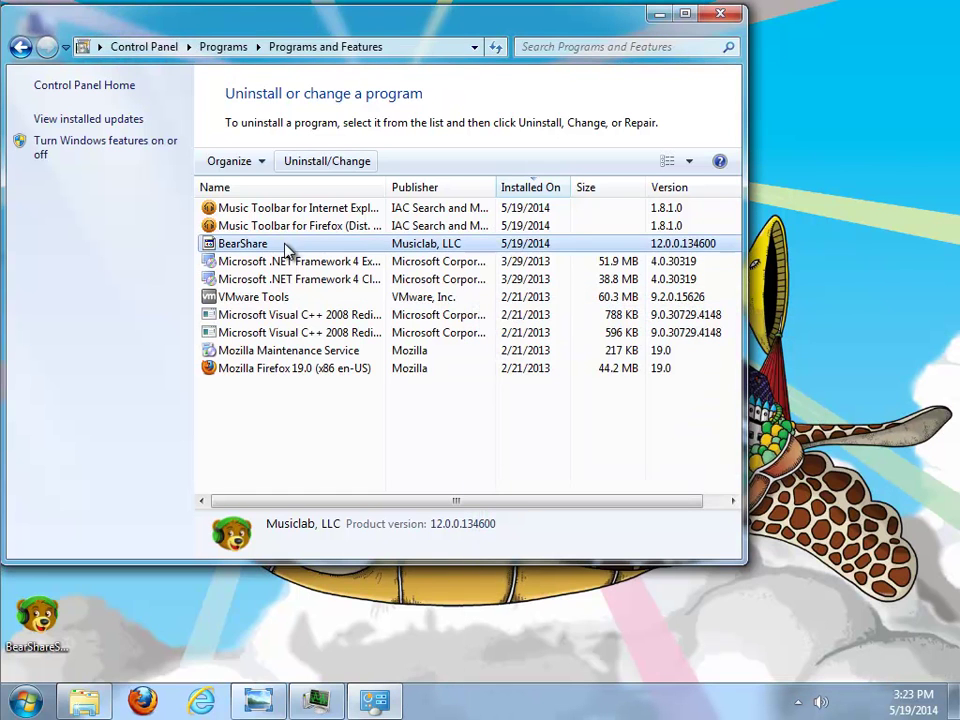
right_click(296, 413)
click(358, 485)
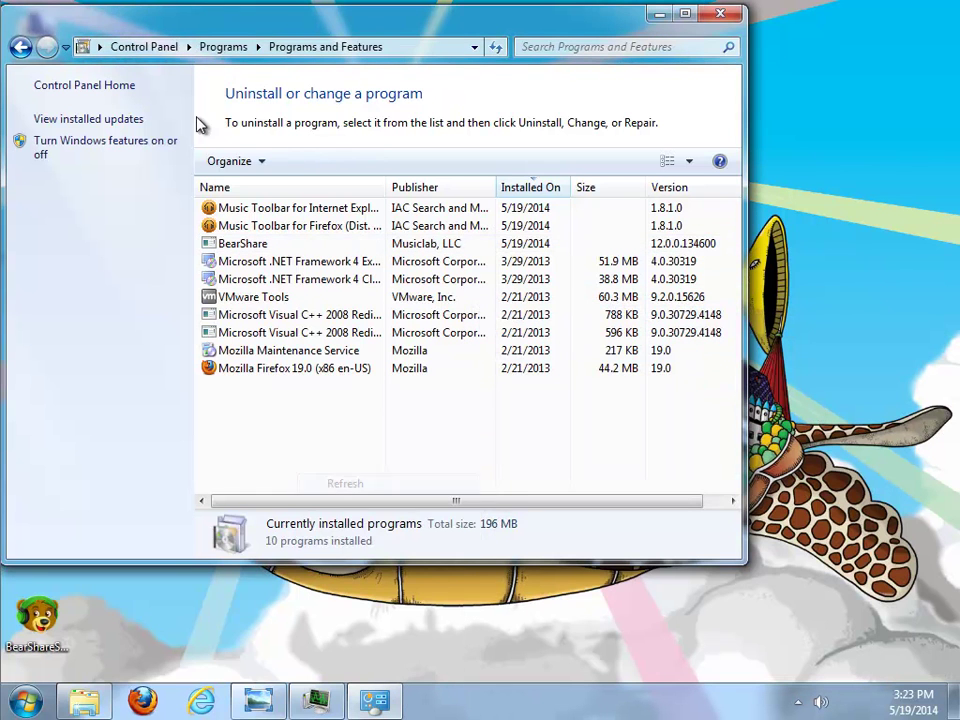
Uninstall Music Toolbar for Firefox through its uninstall wizard, widening the program name column, and refresh the installed programs list.
click(252, 226)
drag(386, 187, 521, 185)
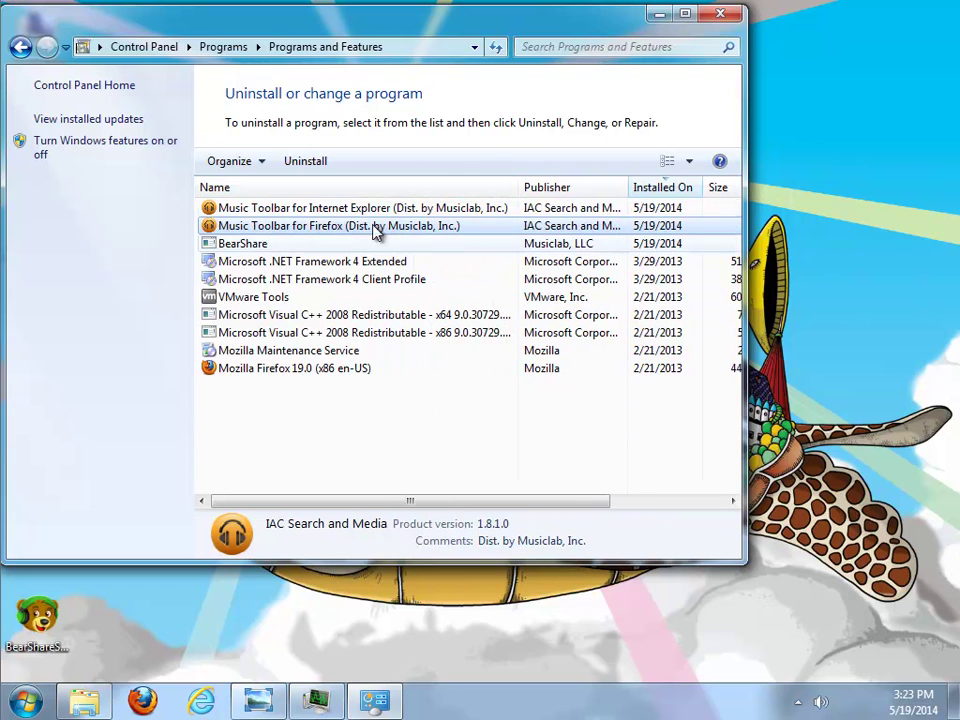
click(306, 161)
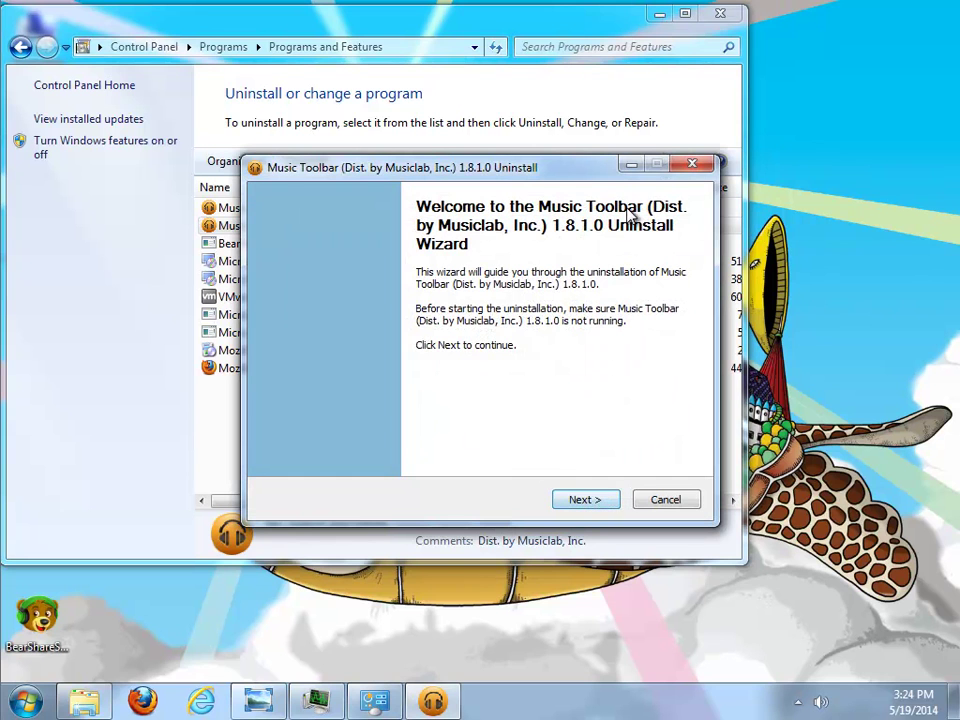
click(577, 499)
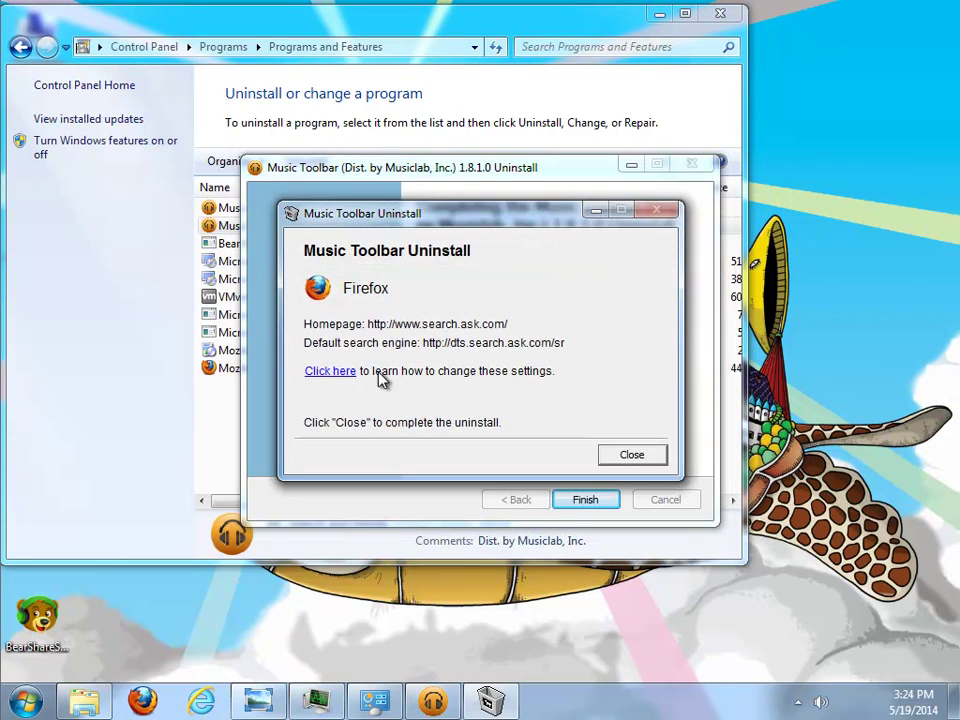
click(631, 456)
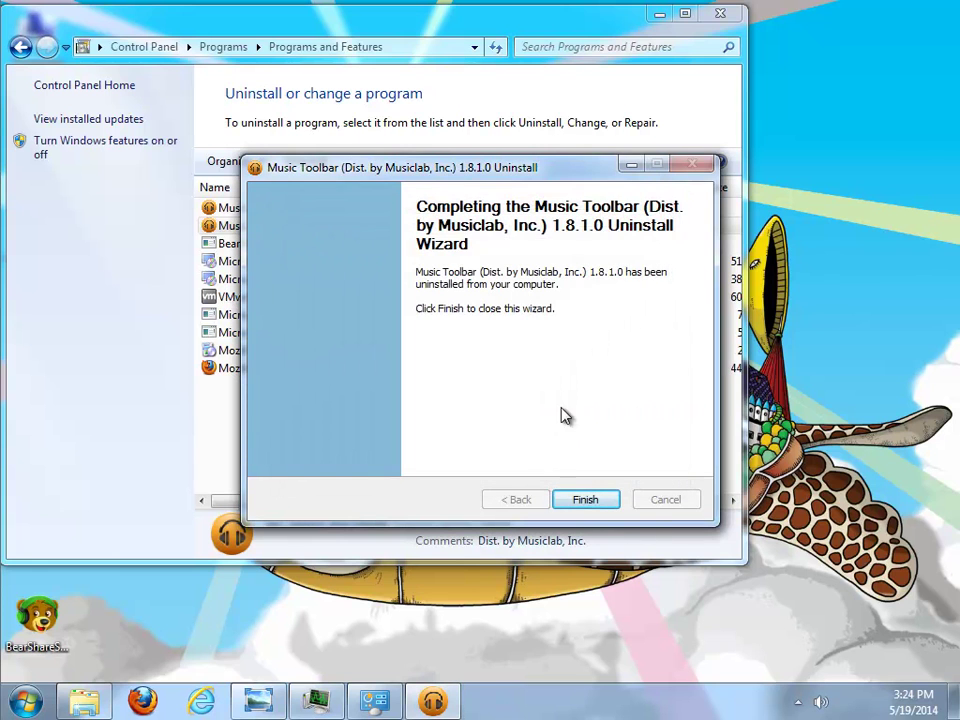
click(585, 500)
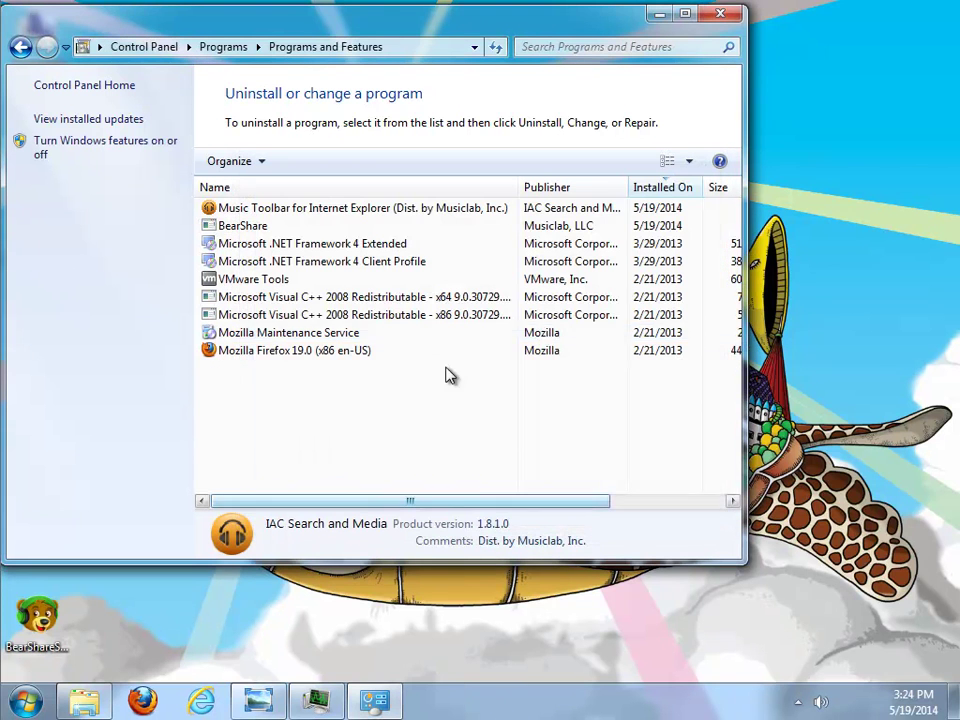
click(306, 228)
right_click(356, 412)
click(386, 460)
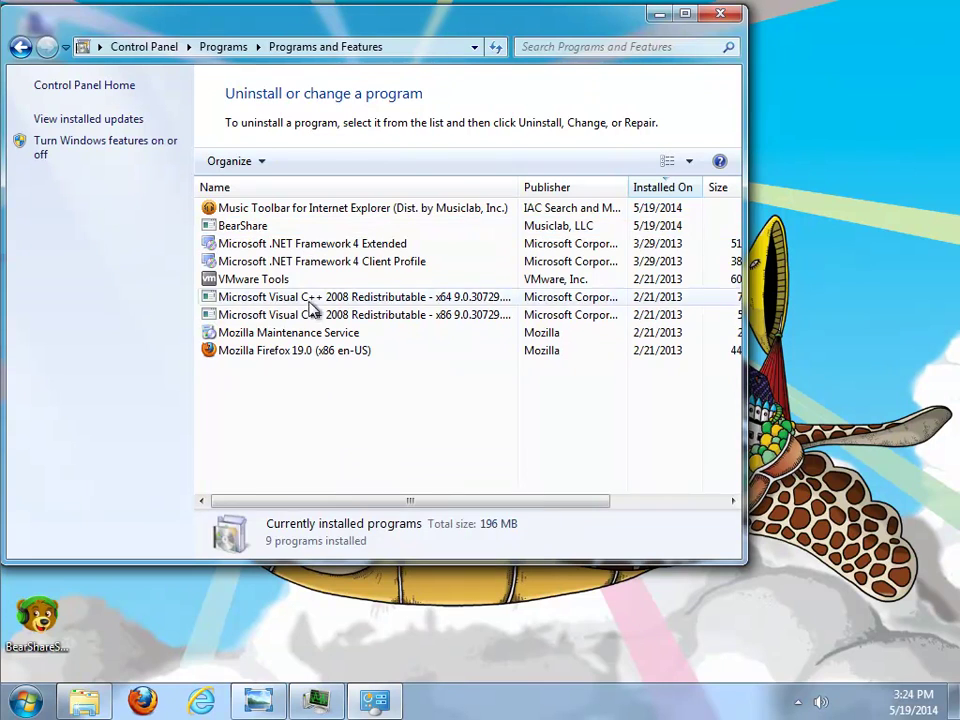
Uninstall Music Toolbar for Internet Explorer through its uninstall wizard and refresh the installed programs list.
click(320, 208)
click(305, 161)
click(585, 500)
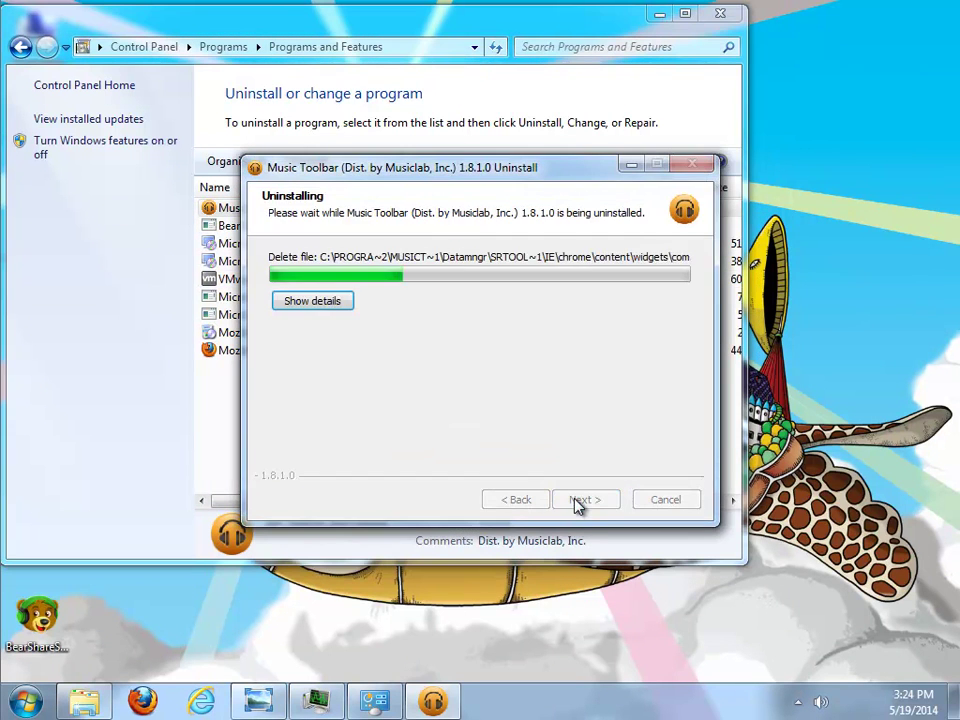
click(351, 296)
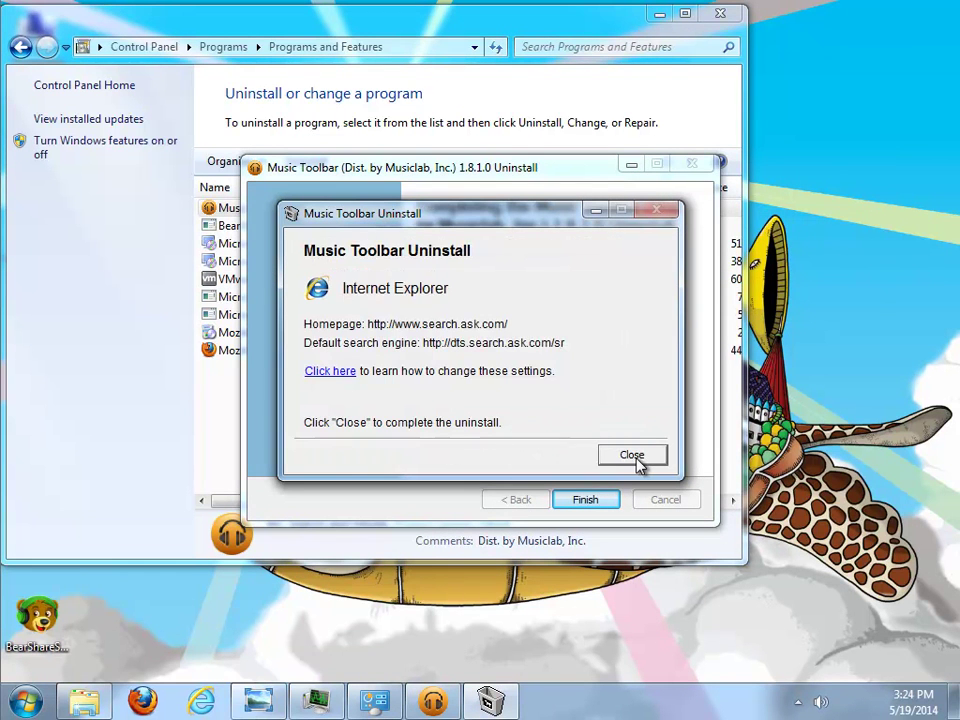
click(641, 458)
click(585, 499)
right_click(267, 368)
click(326, 444)
Remove the leftover BearShare entry from the installed programs list and close Programs and Features.
double_click(262, 210)
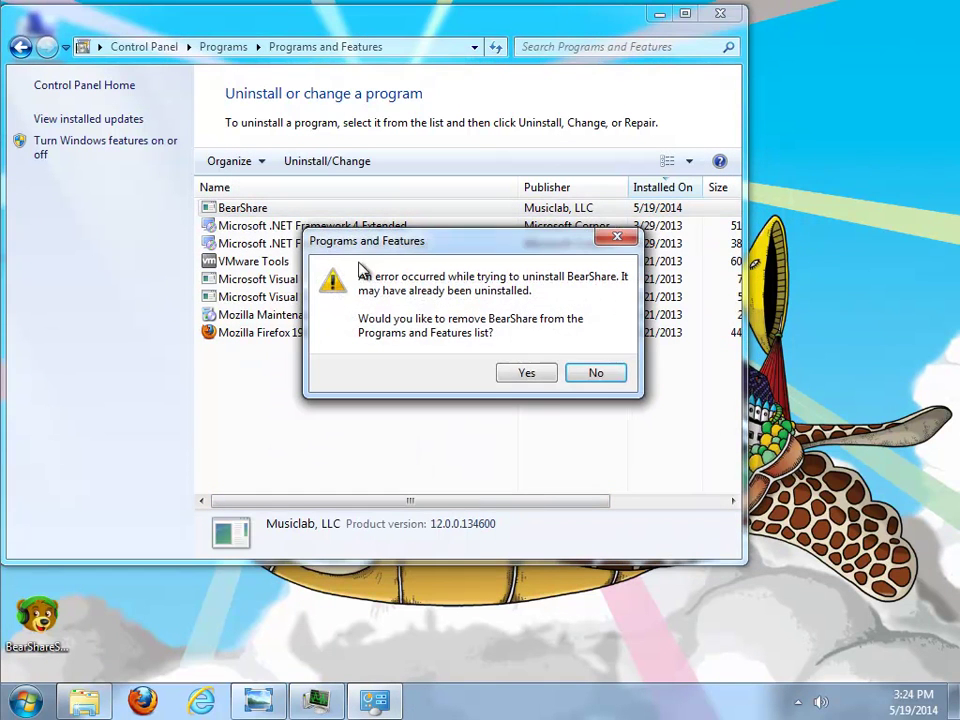
click(527, 373)
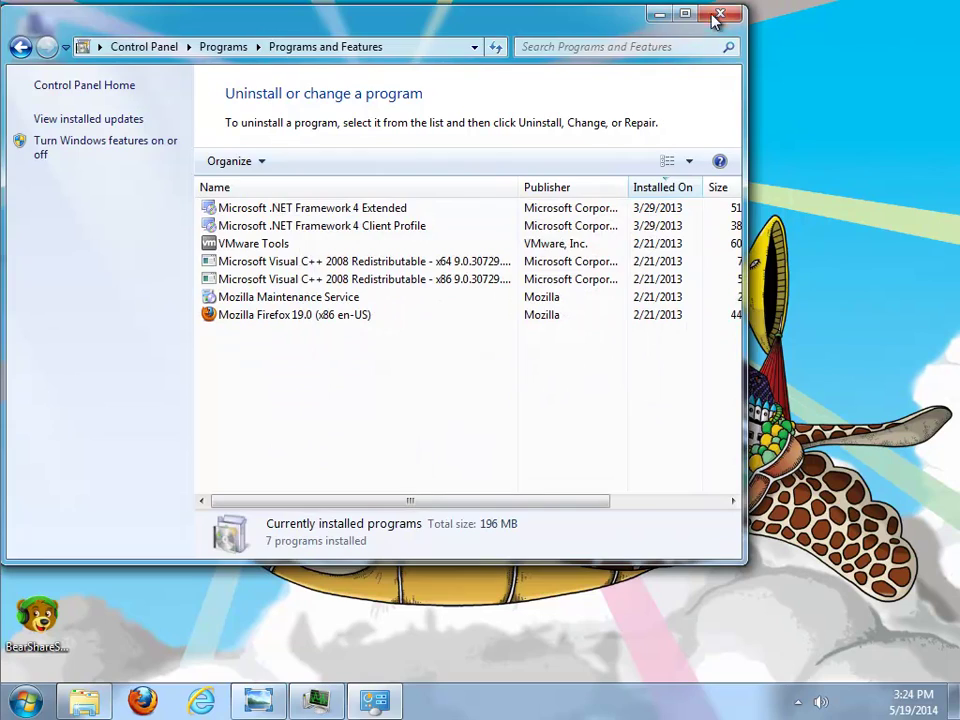
key(alt+F4)
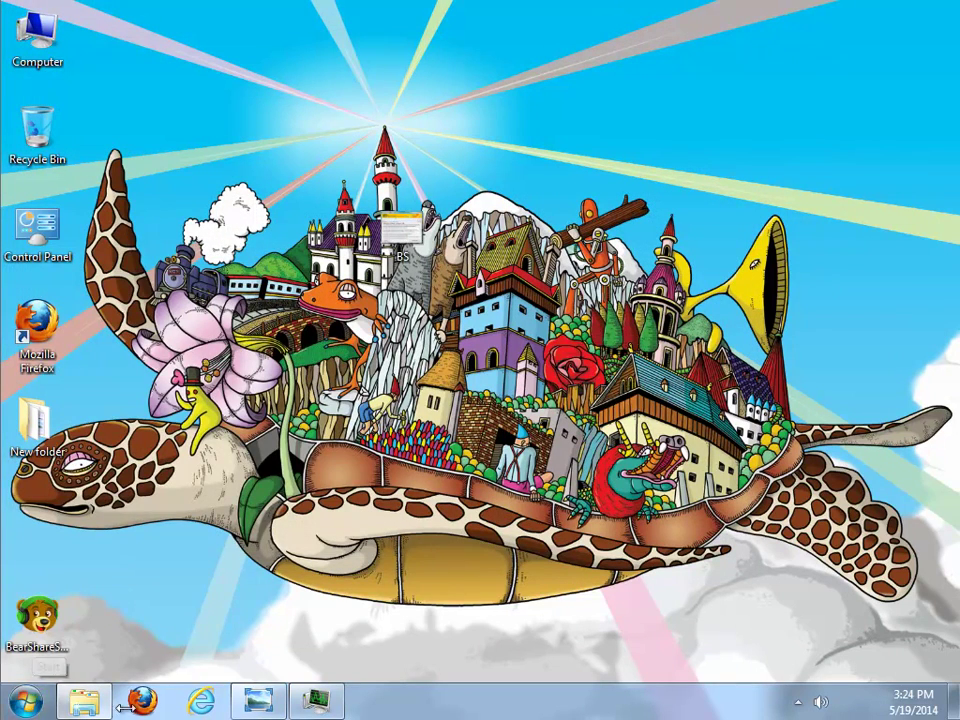
click(40, 700)
click(327, 653)
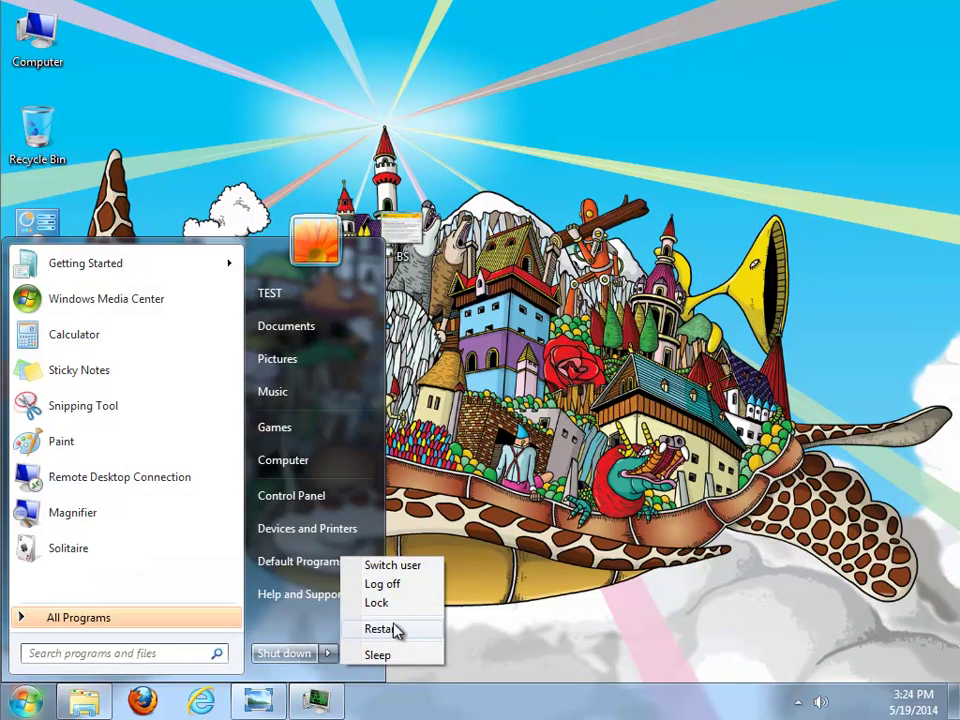
key(Escape)
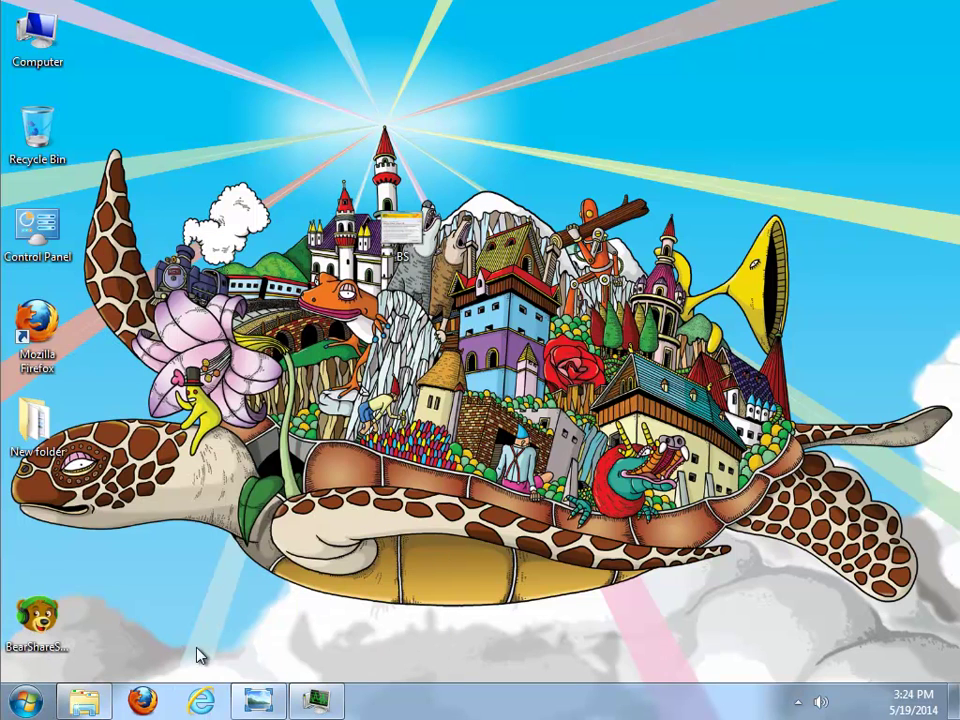
Open Internet Explorer and set its home page to a blank page in Internet Options.
click(200, 702)
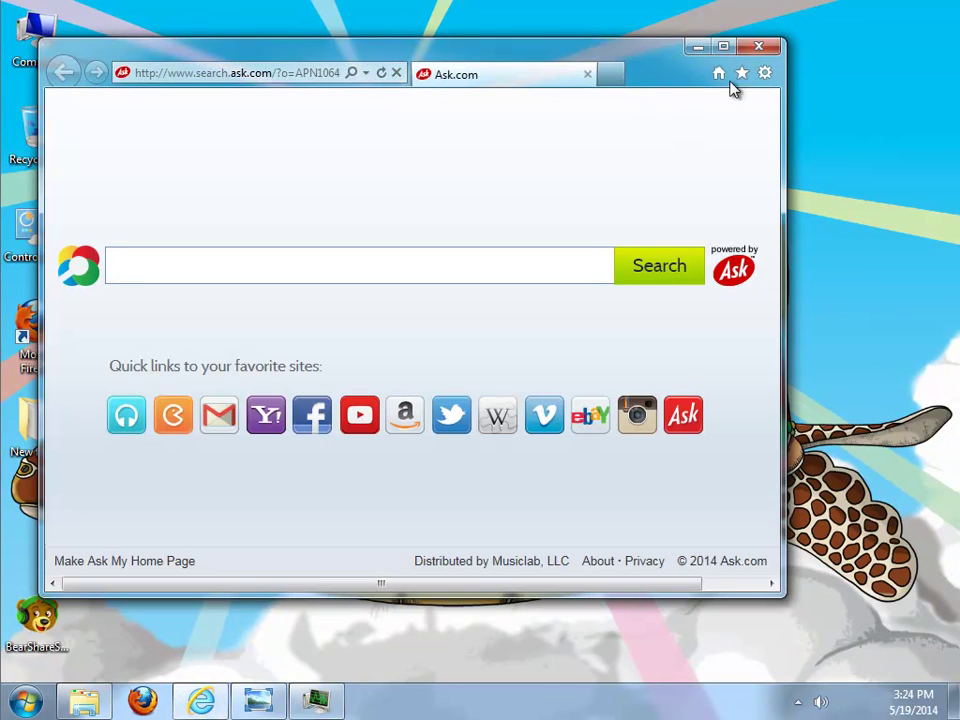
click(764, 74)
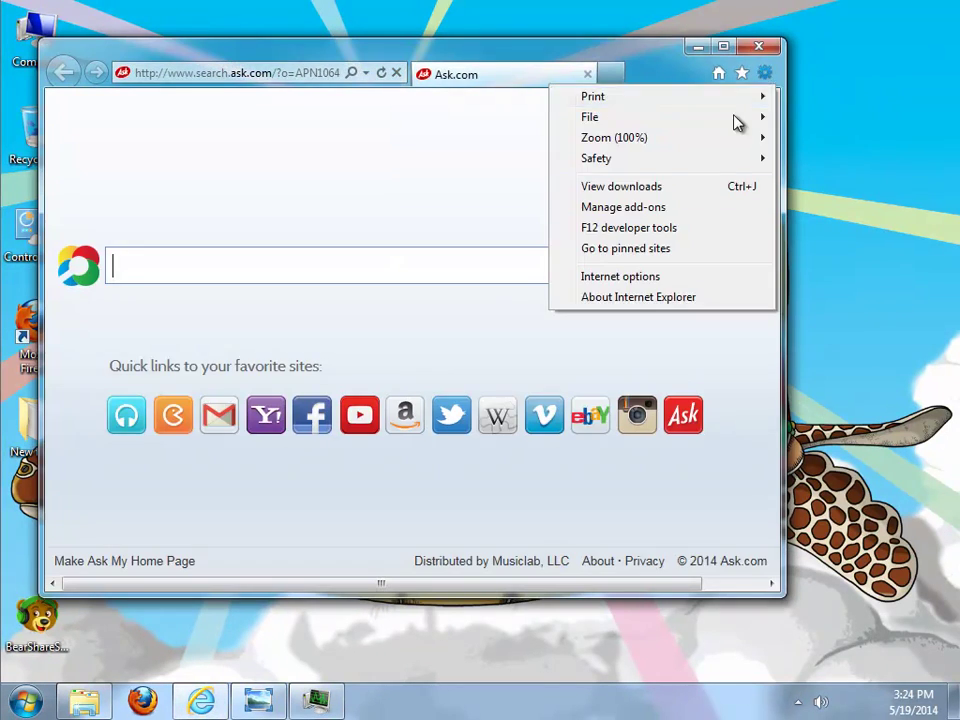
click(649, 278)
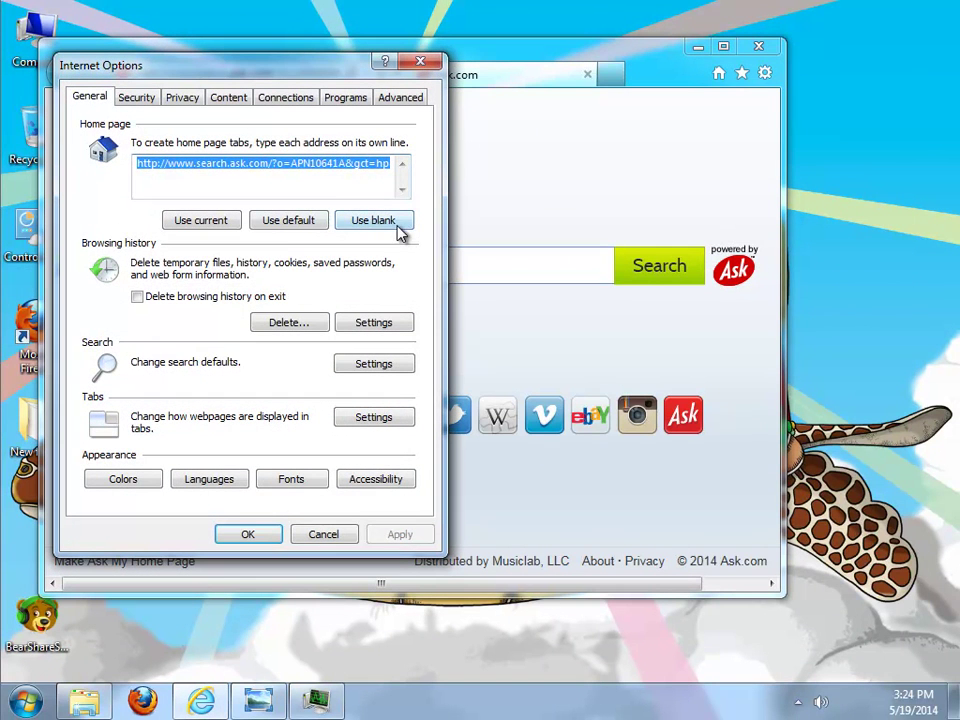
click(400, 229)
Make Bing the default search provider and remove Ask.com from Internet Explorer's search providers.
click(344, 96)
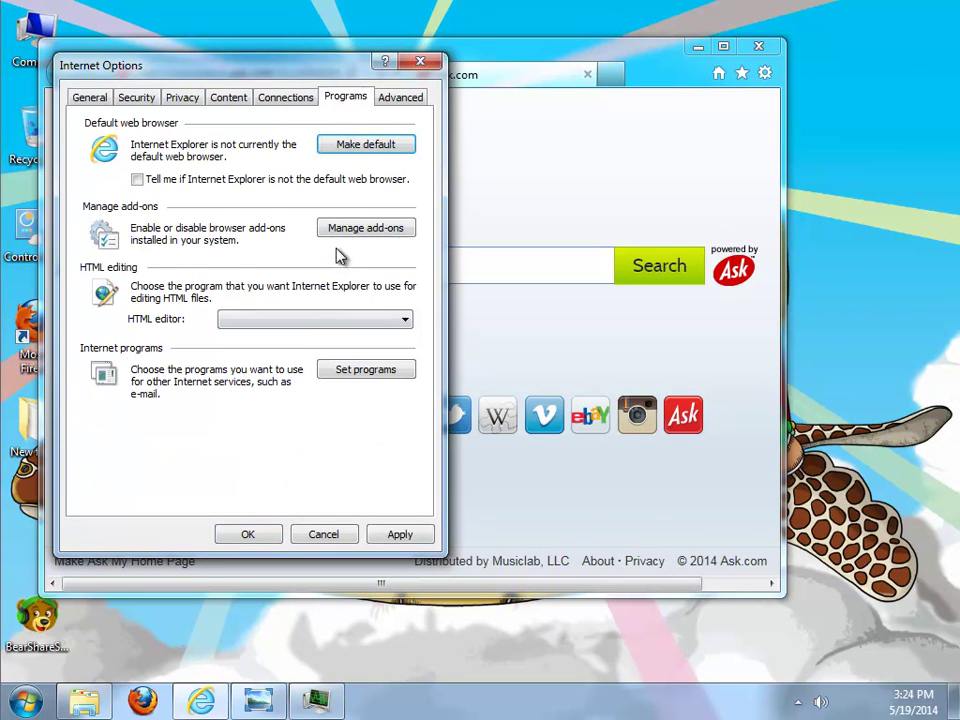
click(349, 233)
click(107, 197)
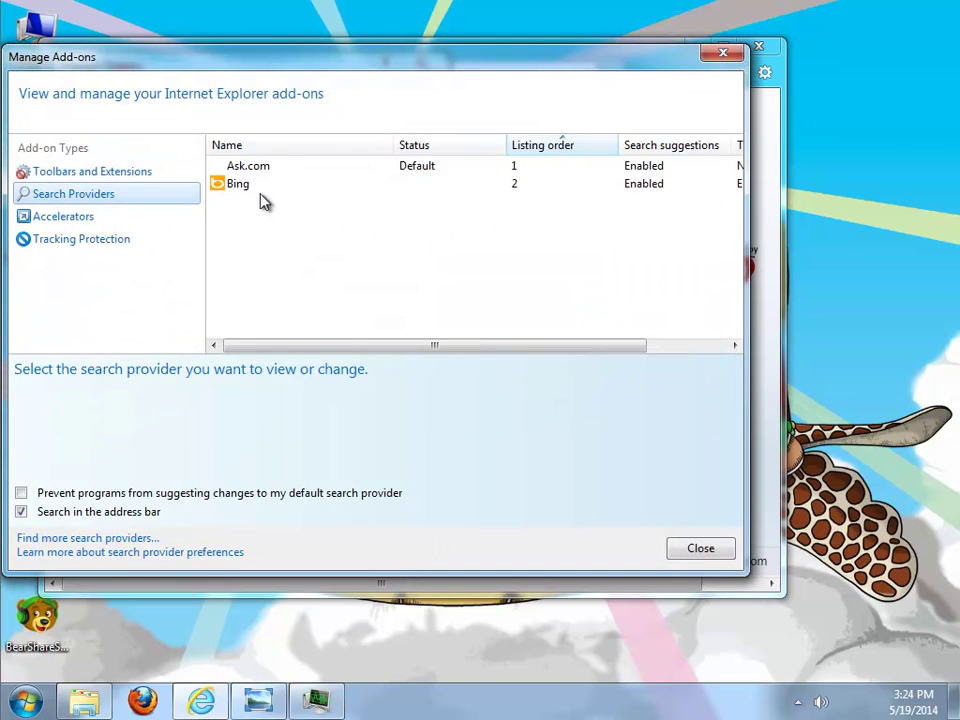
click(218, 170)
click(229, 190)
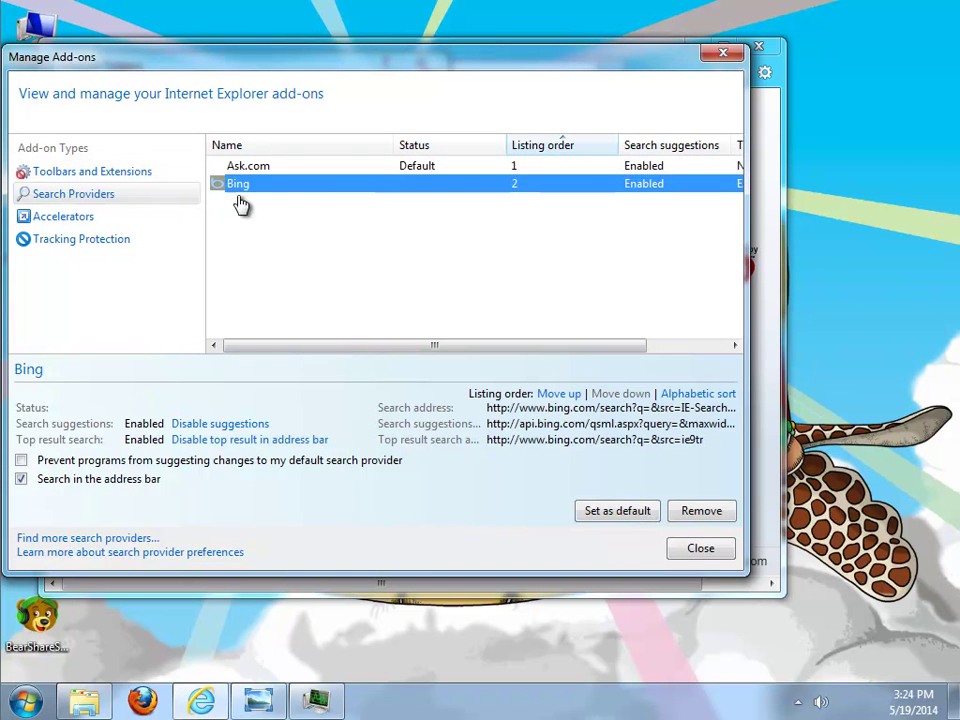
click(604, 516)
click(333, 167)
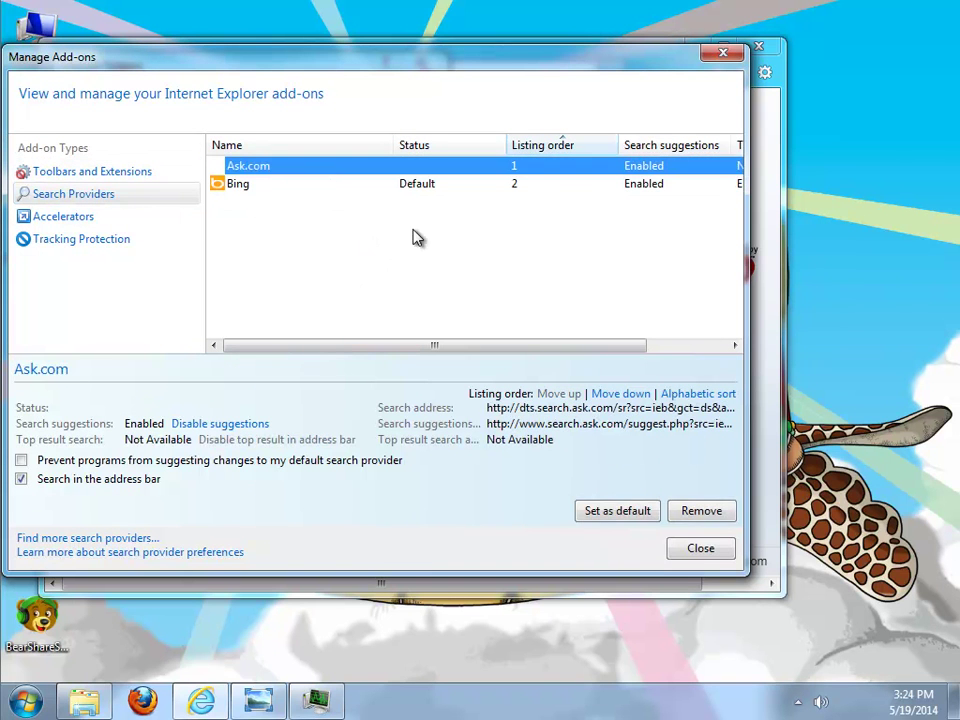
click(700, 511)
click(701, 548)
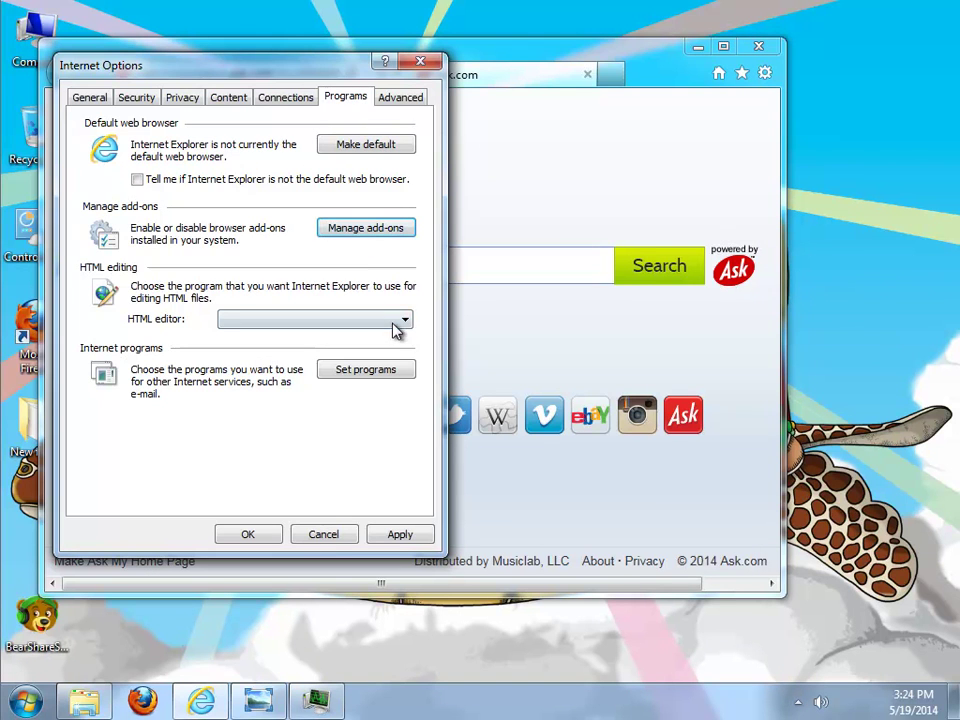
Delete Internet Explorer's temporary files, cookies, history, download history and form data, and save the Internet Options.
click(92, 98)
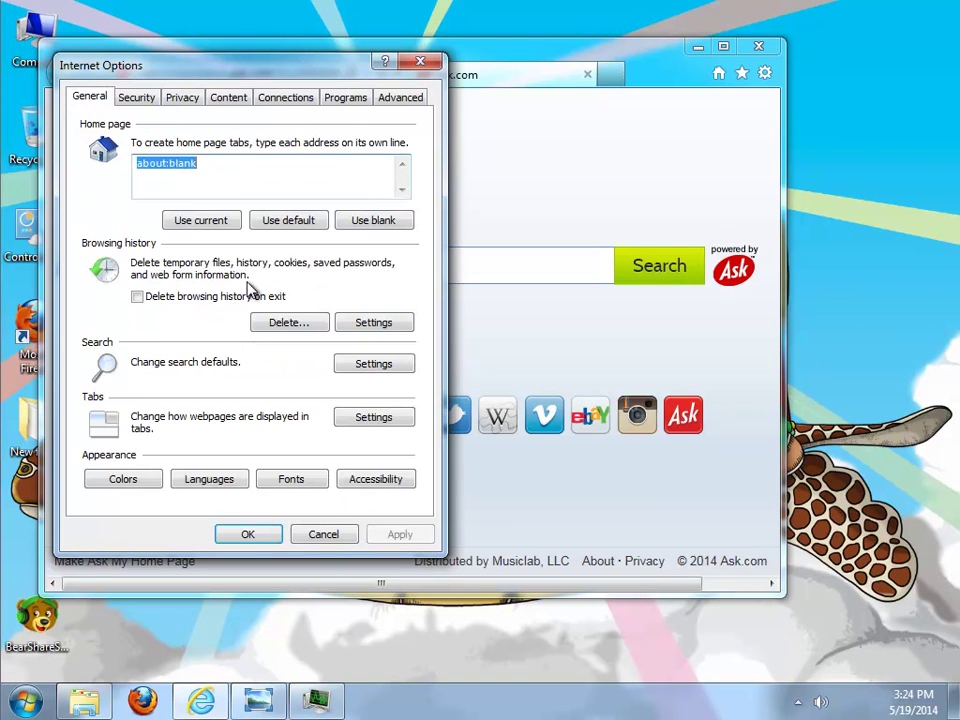
click(287, 323)
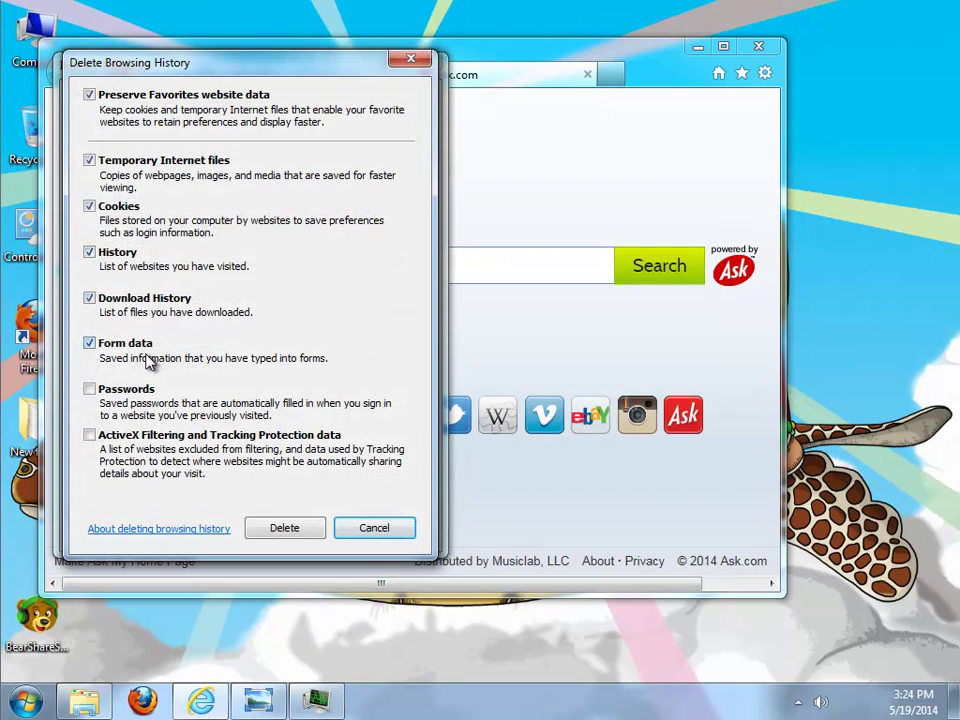
click(311, 536)
click(270, 532)
Restart Internet Explorer to check which home page it opens, and close it.
click(758, 46)
click(201, 701)
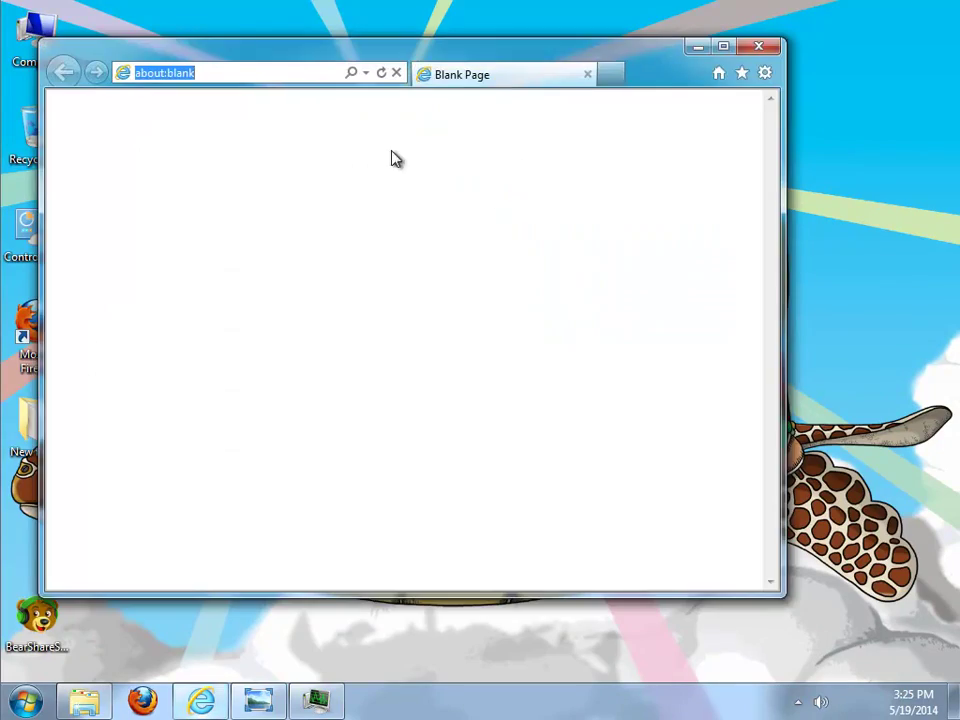
key(alt+F4)
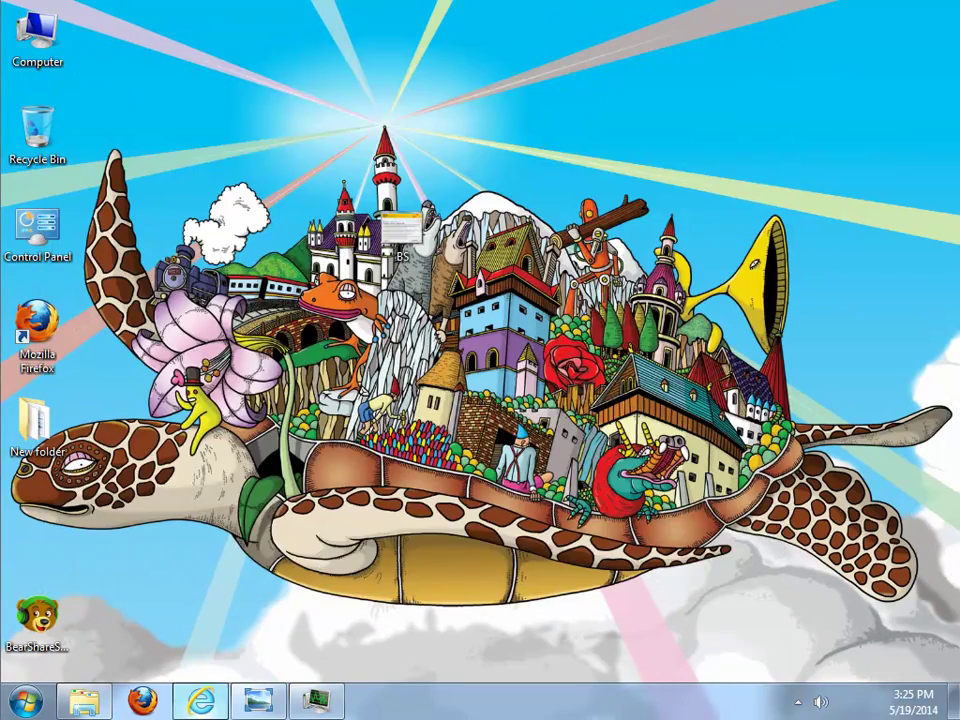
click(201, 701)
click(760, 45)
Open Firefox and remove Ask.com from its list of installed search engines.
click(145, 703)
click(684, 68)
click(714, 270)
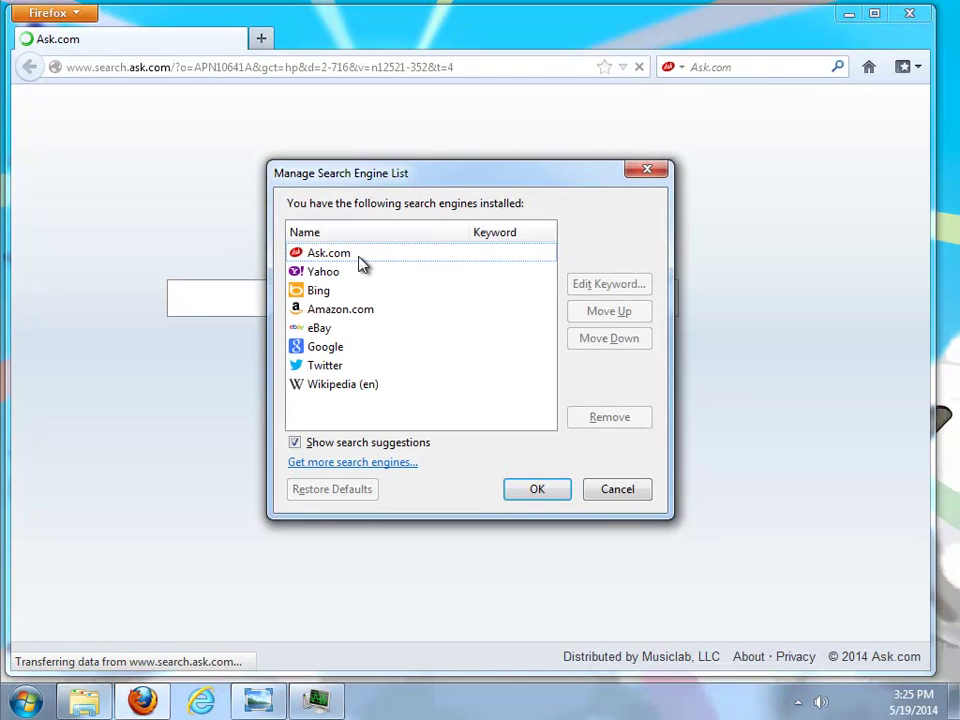
click(362, 257)
click(608, 418)
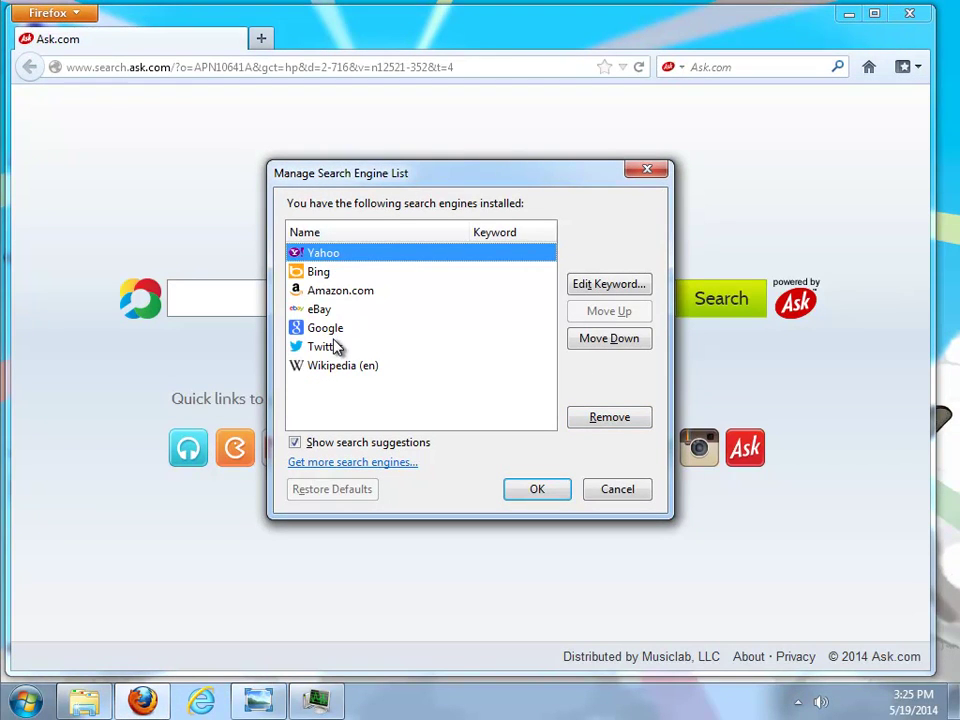
Move Google to the top of Firefox's search engine list, save the list, and choose Google as the search engine.
click(535, 330)
click(582, 318)
click(582, 318)
click(582, 318)
click(582, 318)
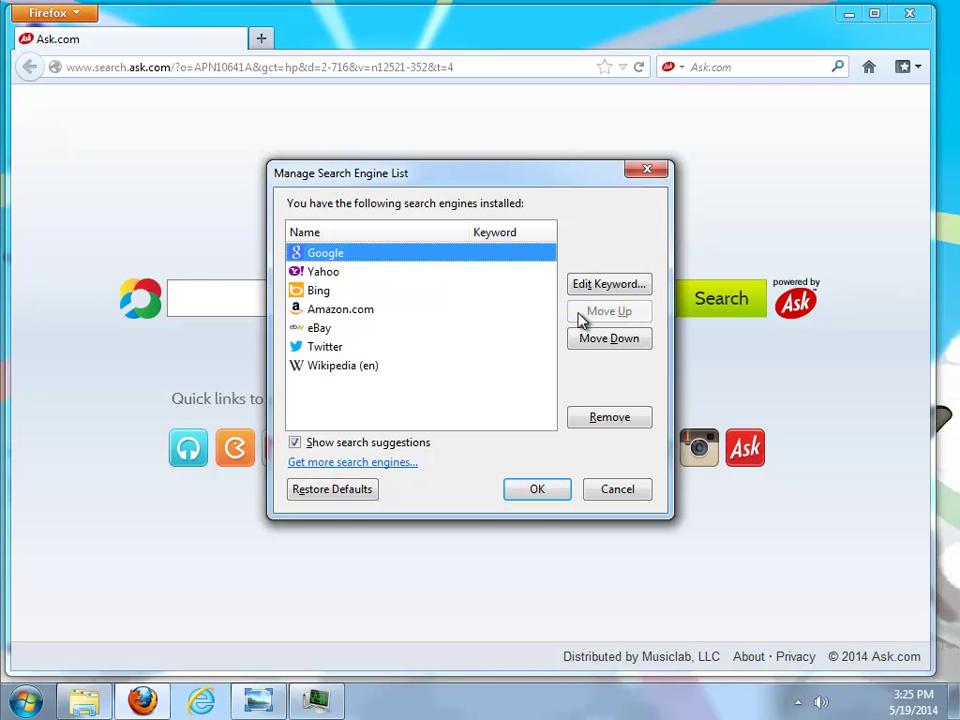
click(537, 489)
click(686, 64)
click(688, 92)
Check the installed extensions in Firefox's Add-ons Manager and close it.
click(60, 13)
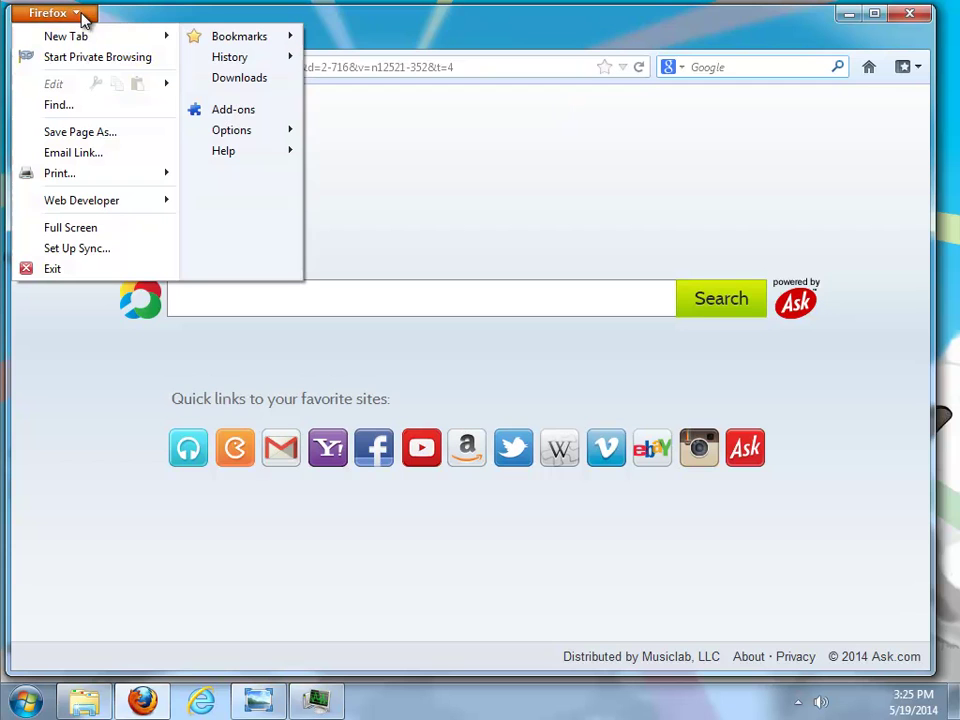
click(230, 112)
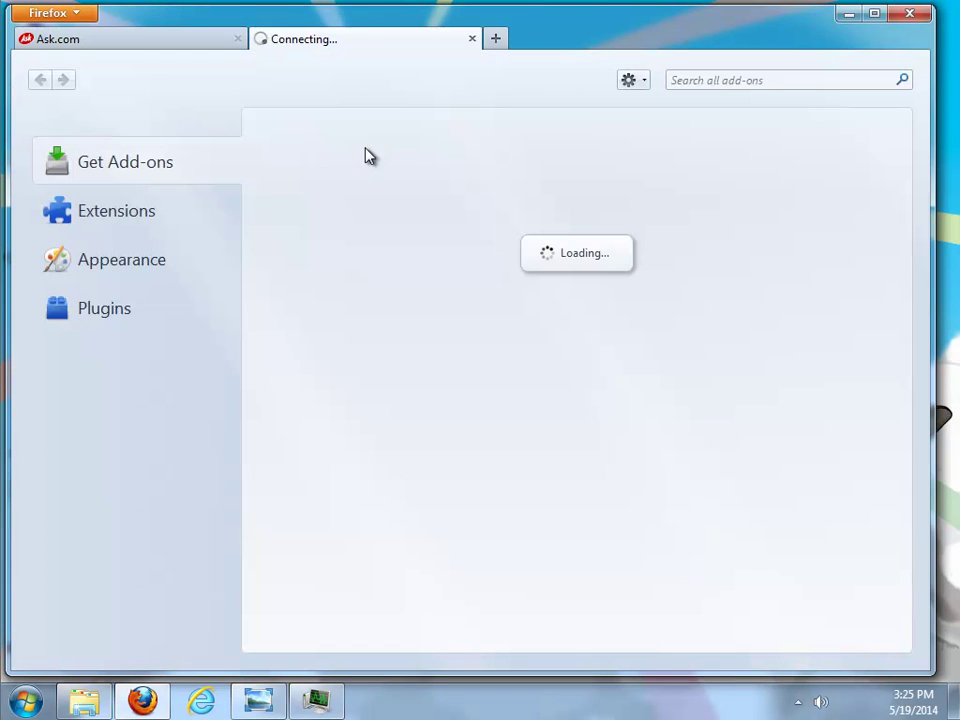
click(131, 211)
click(472, 38)
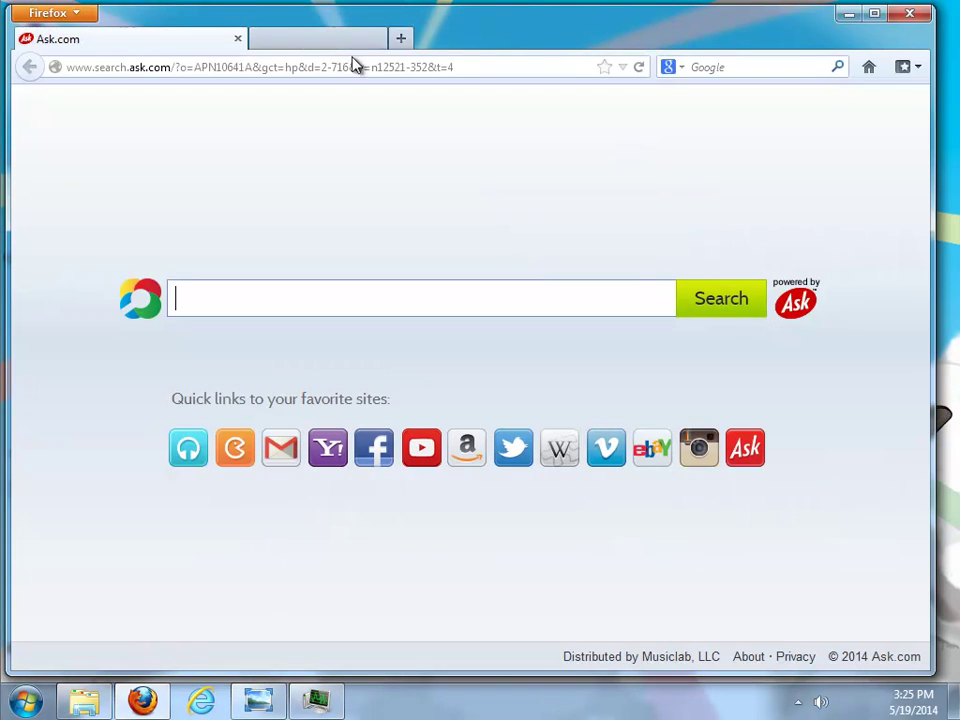
Open Firefox's general options and restore the home page to the default.
click(90, 13)
click(252, 142)
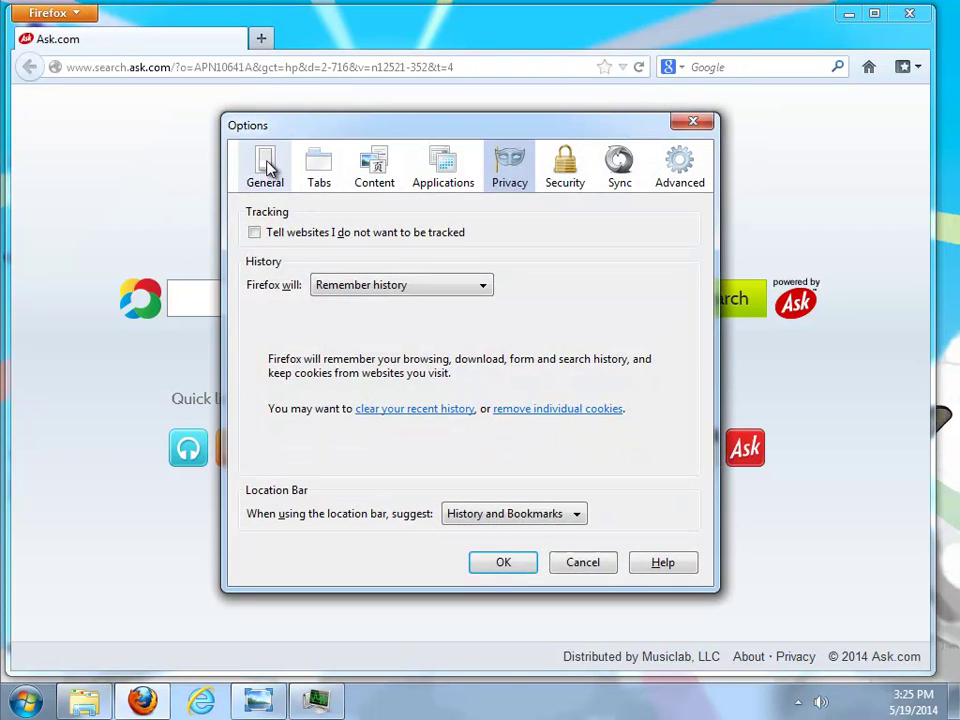
click(268, 168)
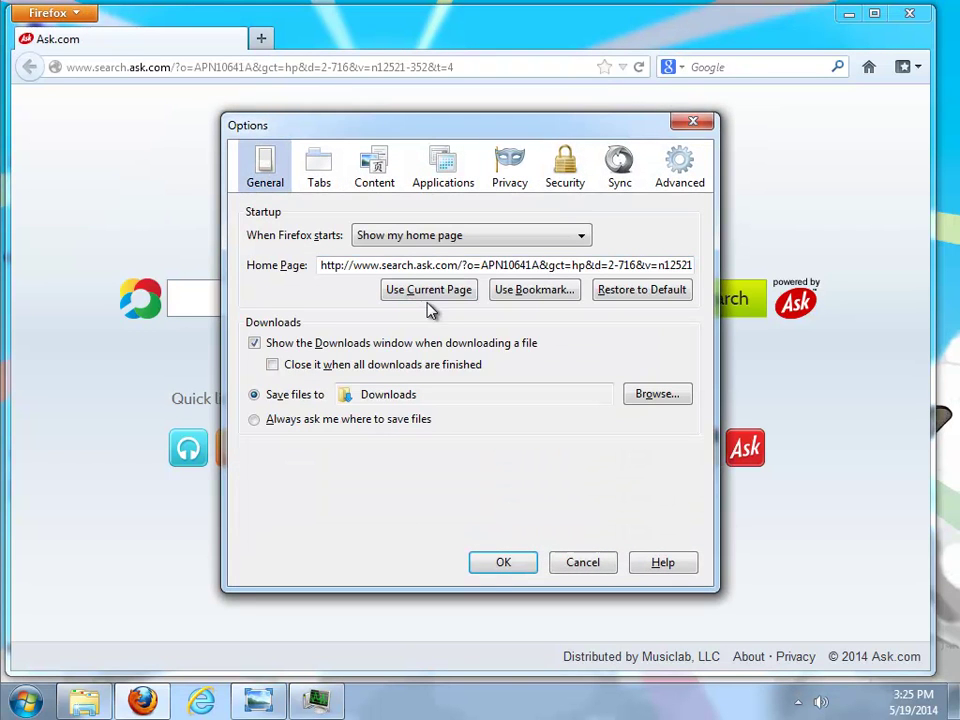
Clear all Firefox history for the time range Everything, including Offline Website Data and Site Preferences, and save the options.
click(510, 177)
click(435, 416)
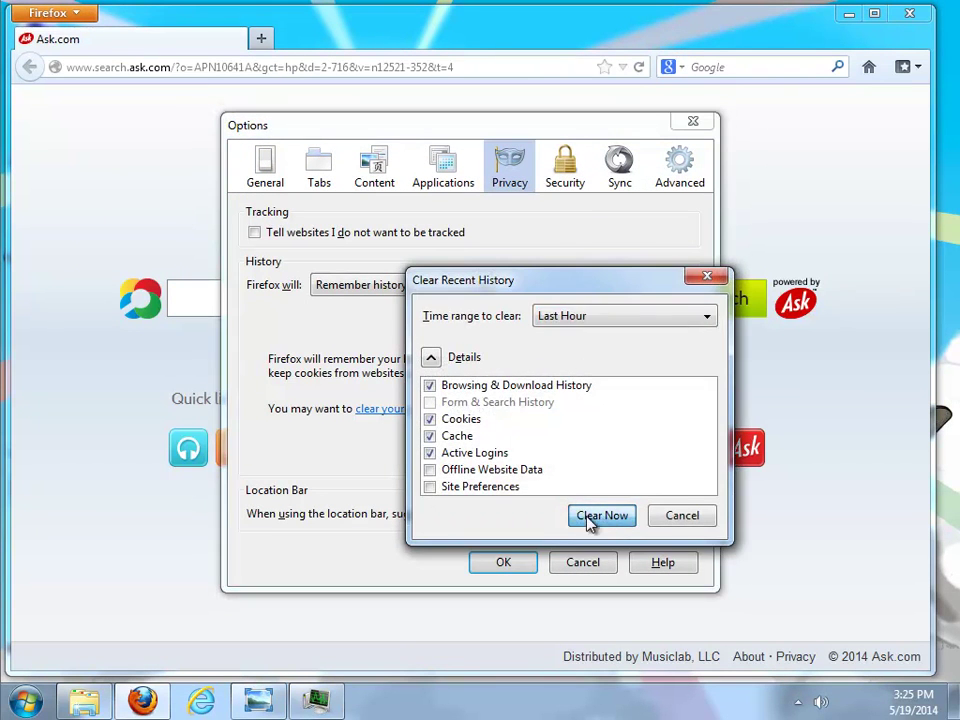
click(607, 516)
click(447, 410)
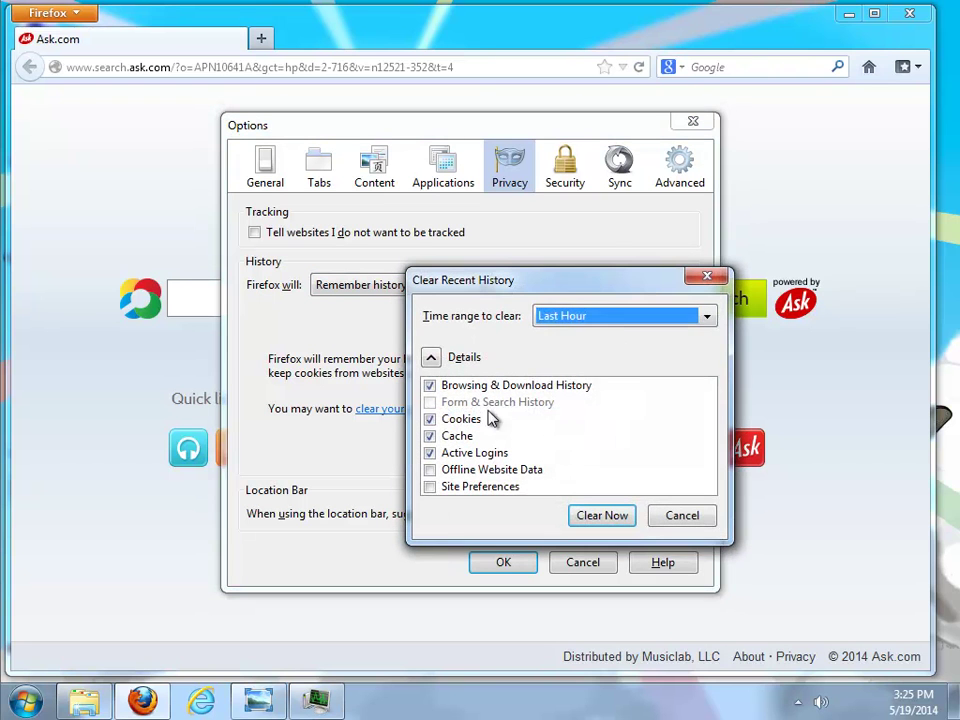
click(619, 322)
click(590, 422)
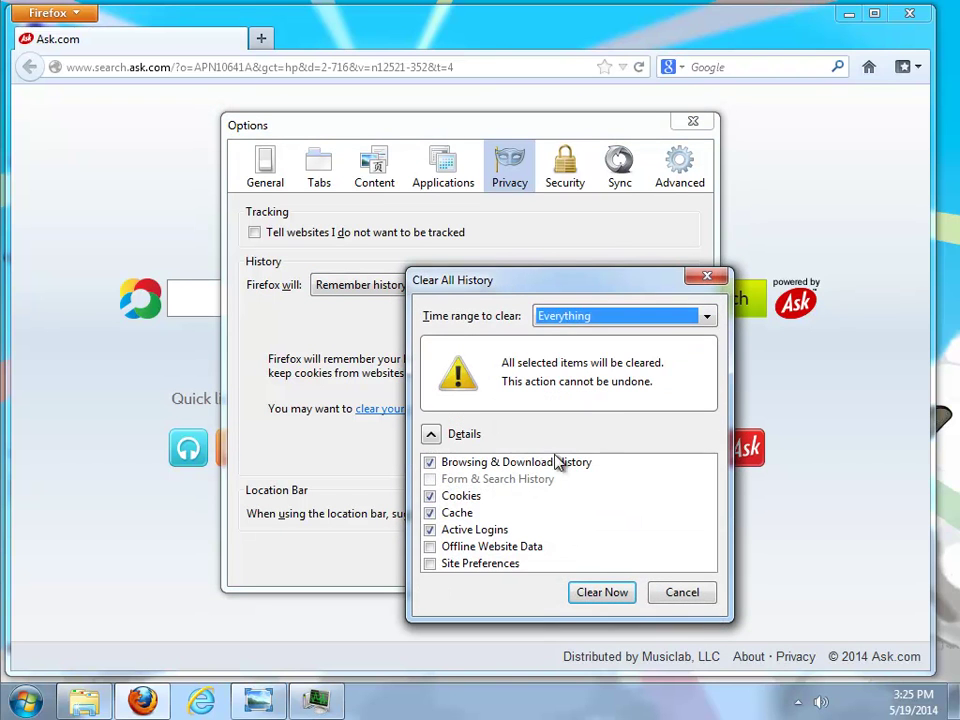
click(430, 546)
click(430, 563)
click(600, 592)
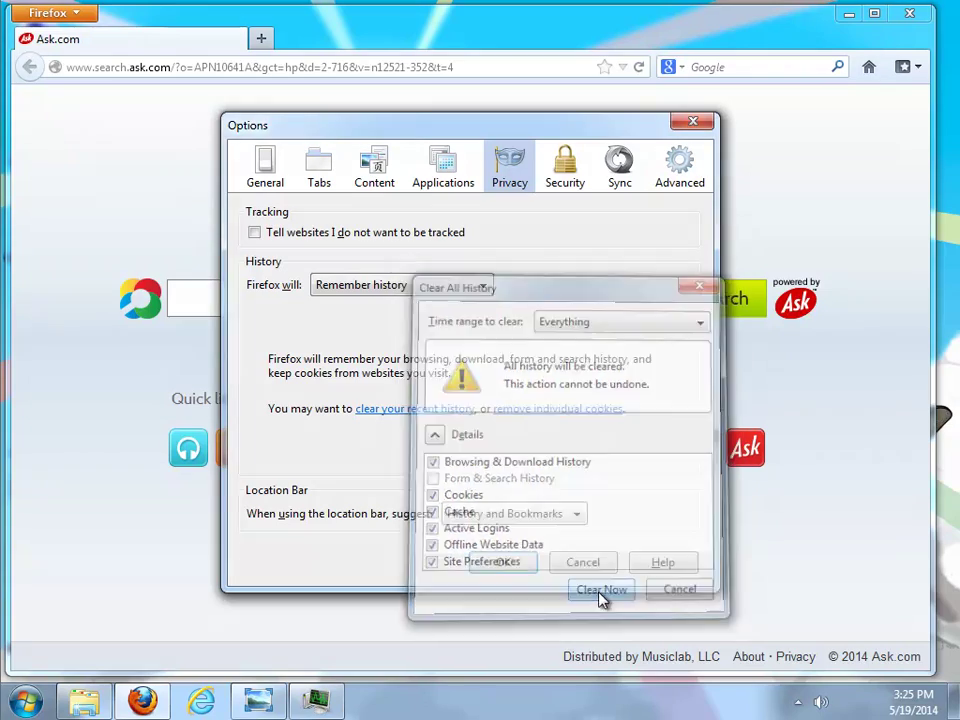
click(503, 563)
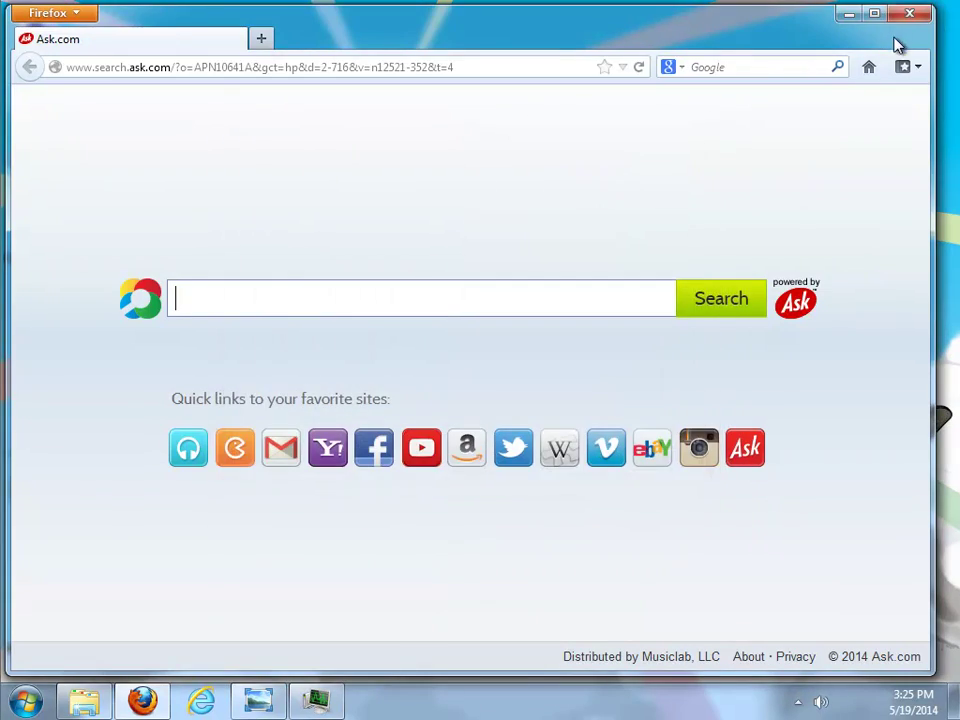
Restart Firefox to check its home page and search engine list, and close it.
click(909, 14)
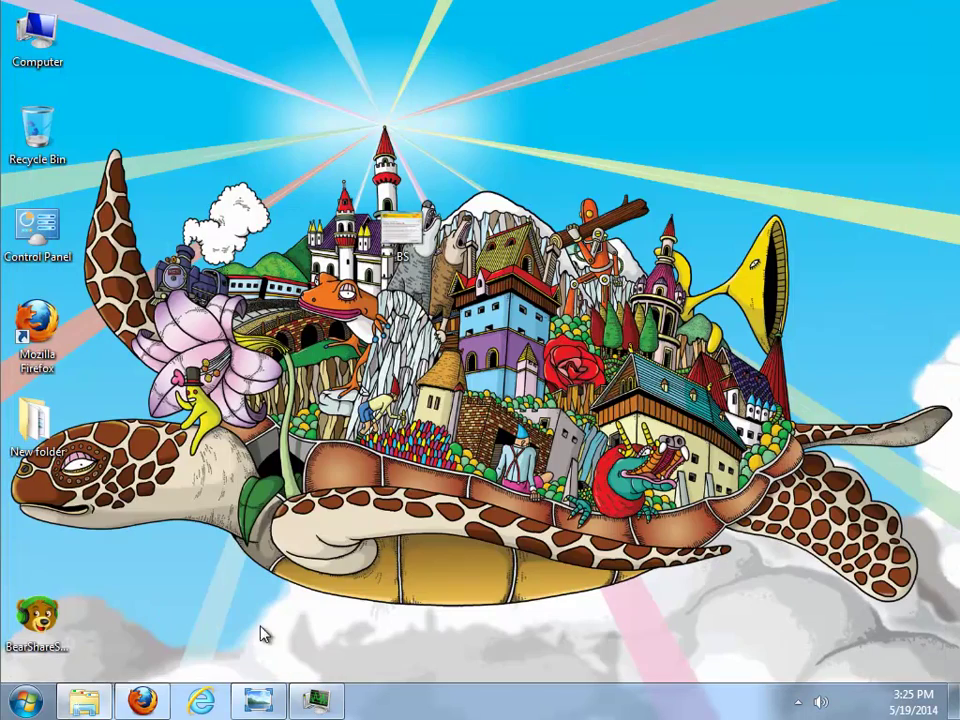
click(143, 701)
click(909, 14)
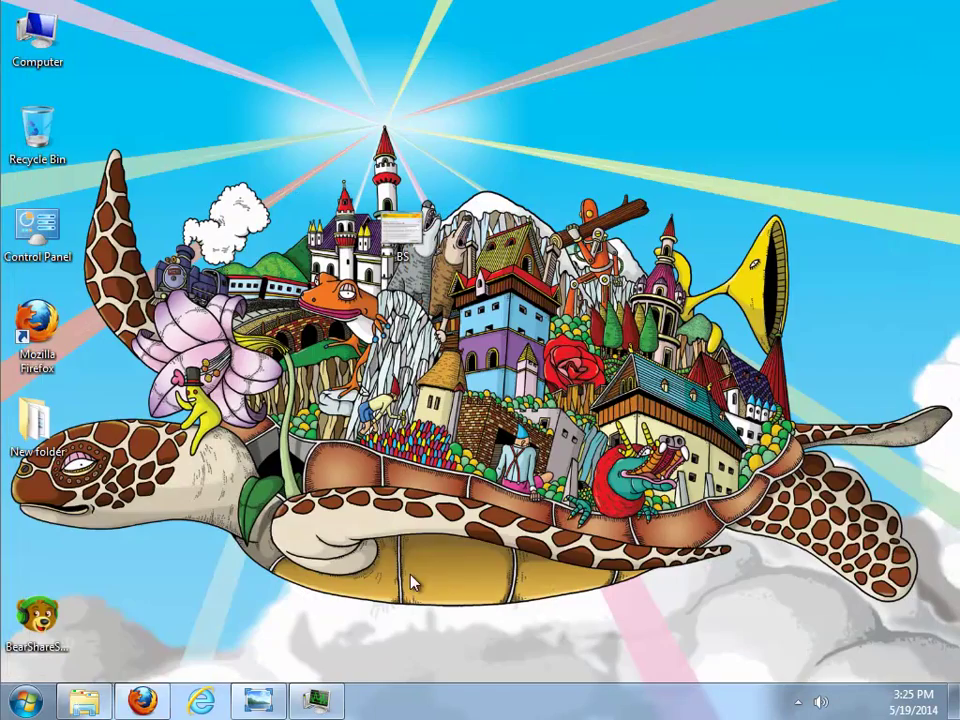
click(143, 701)
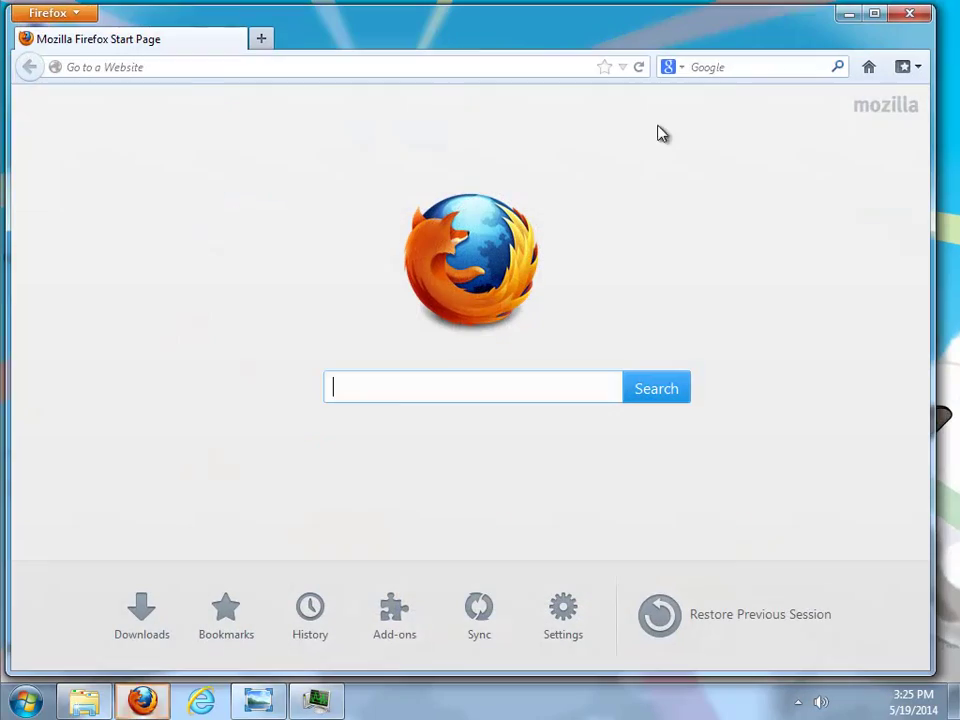
click(684, 70)
click(729, 349)
click(909, 14)
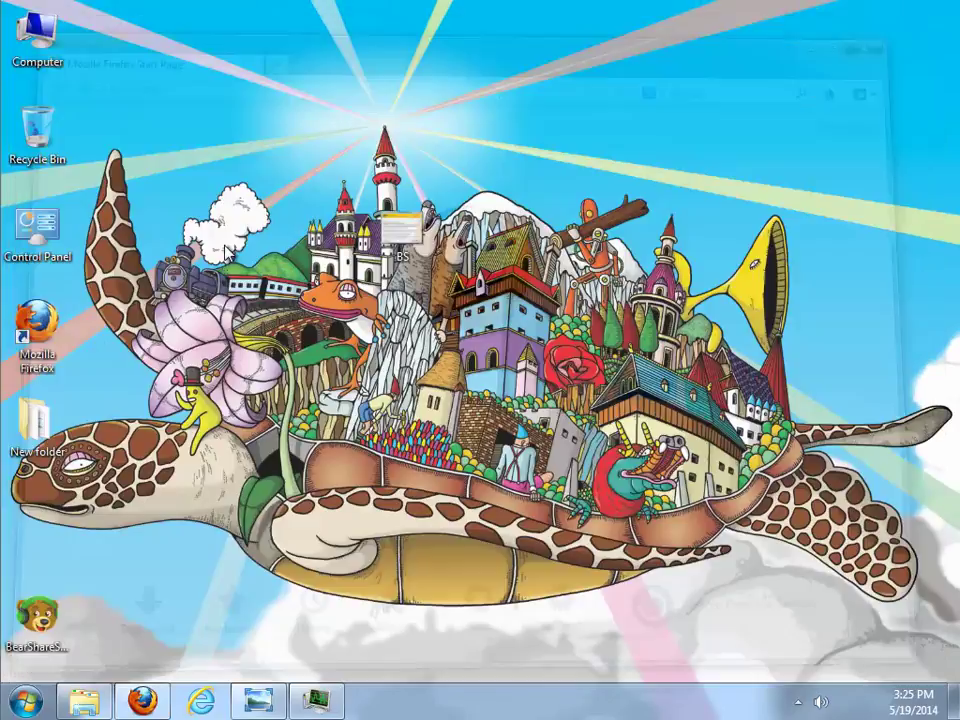
Open Computer and search all drives for bearshare.
double_click(32, 24)
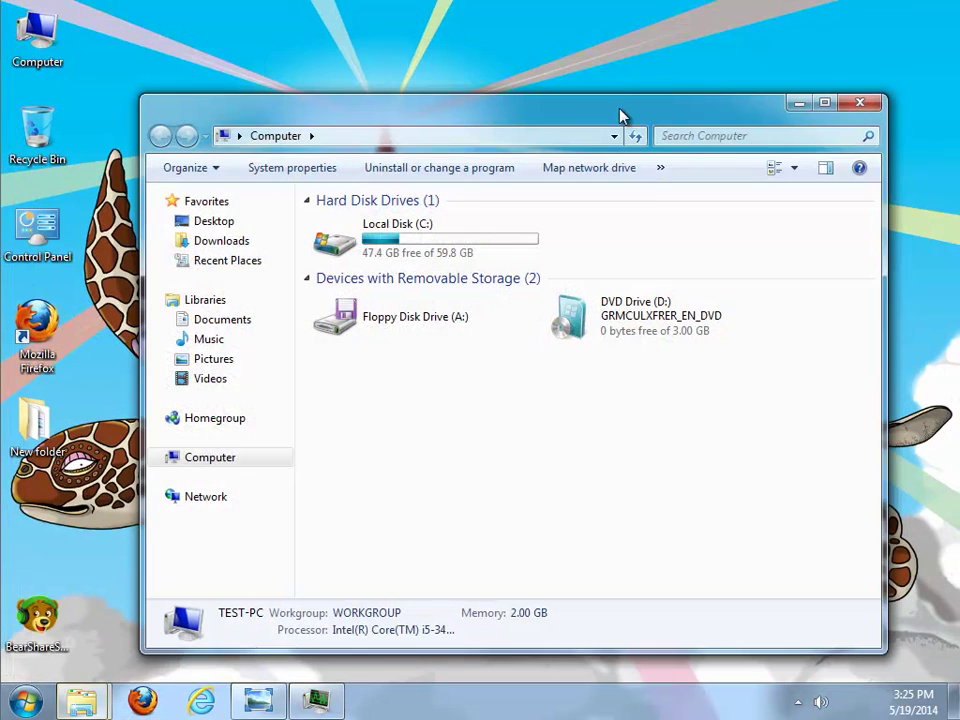
click(684, 137)
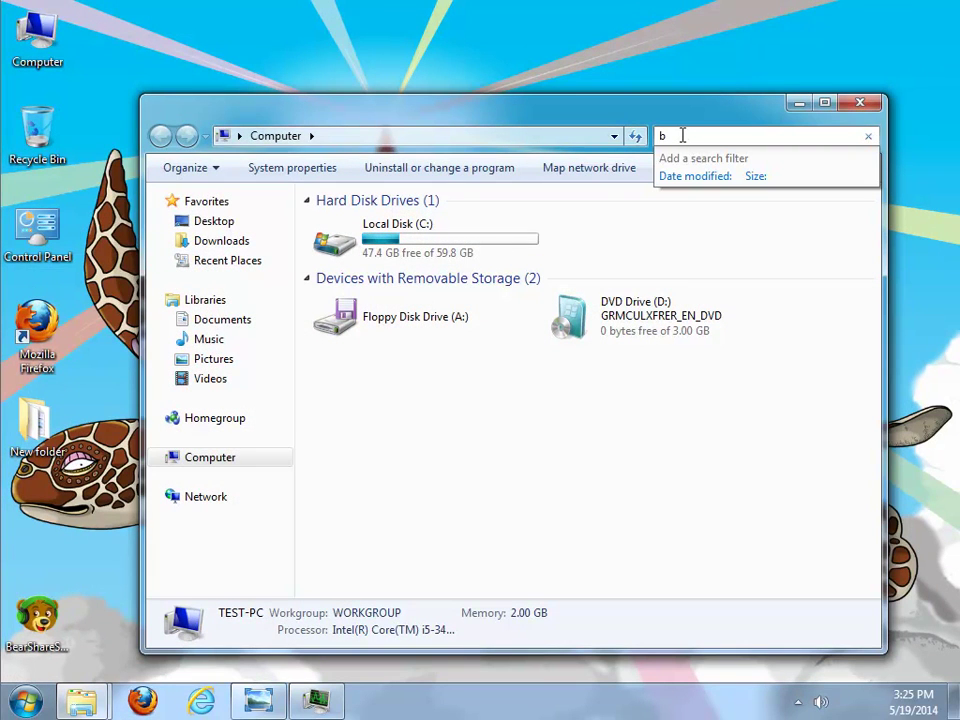
text(bearshare)
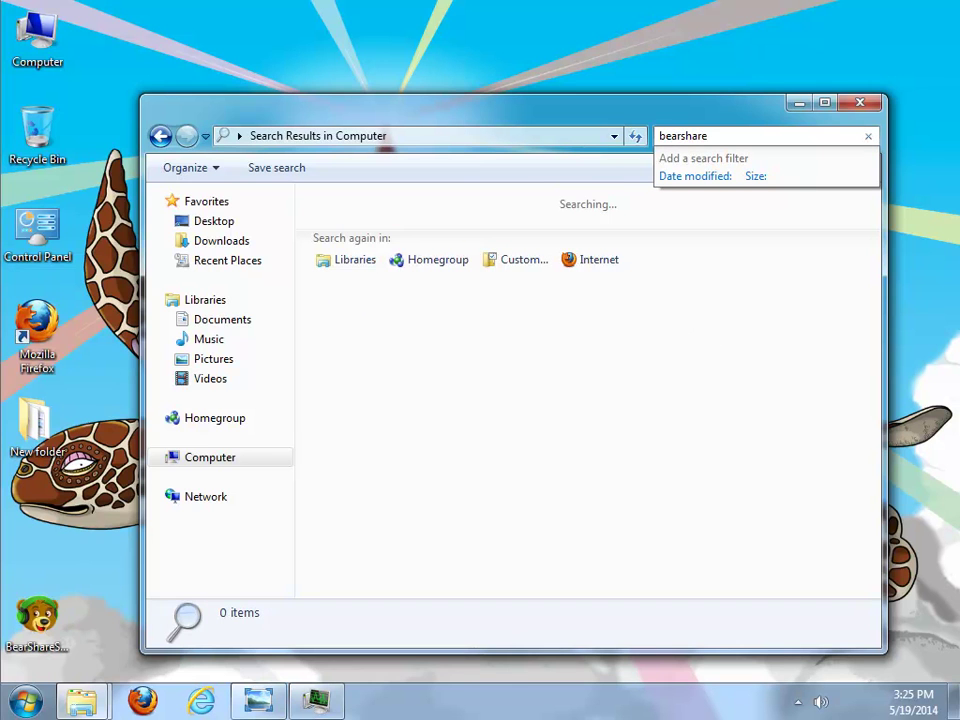
Run REGEDIT and allow Registry Editor to make changes to the computer.
key(super+r)
text(REGEDIT)
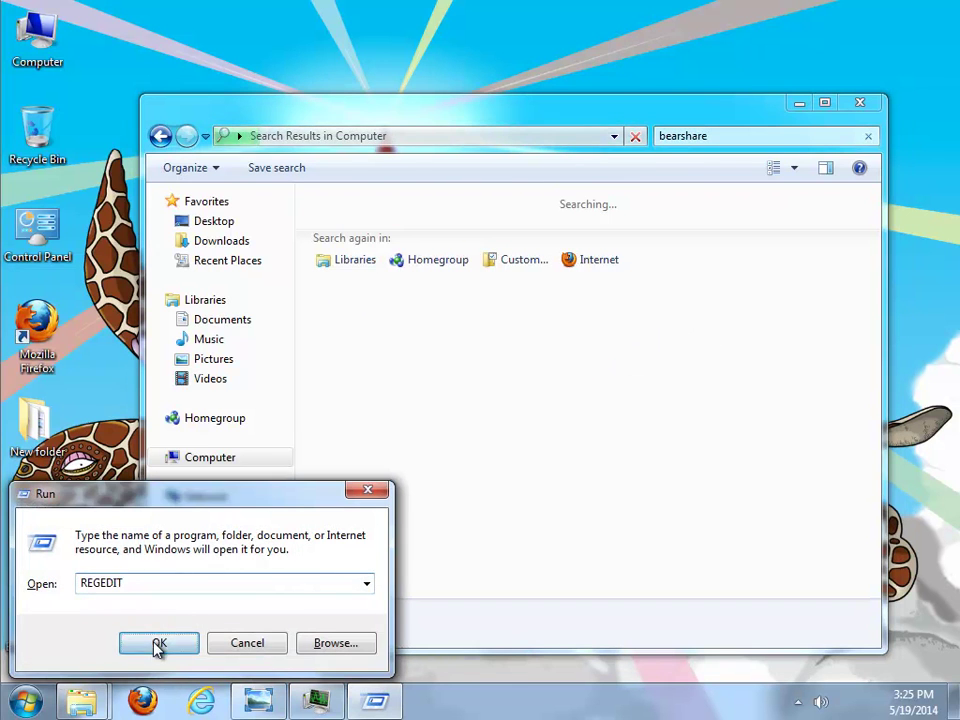
click(156, 647)
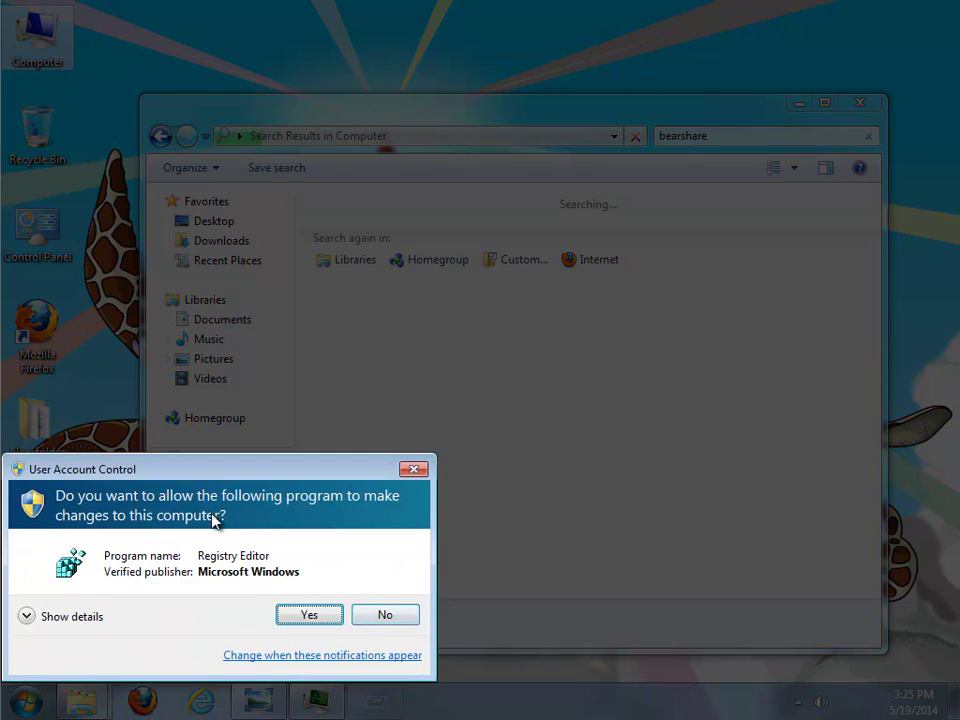
click(309, 614)
Search the computer for ASK and for APN in two separate Explorer windows, and minimize both.
double_click(37, 35)
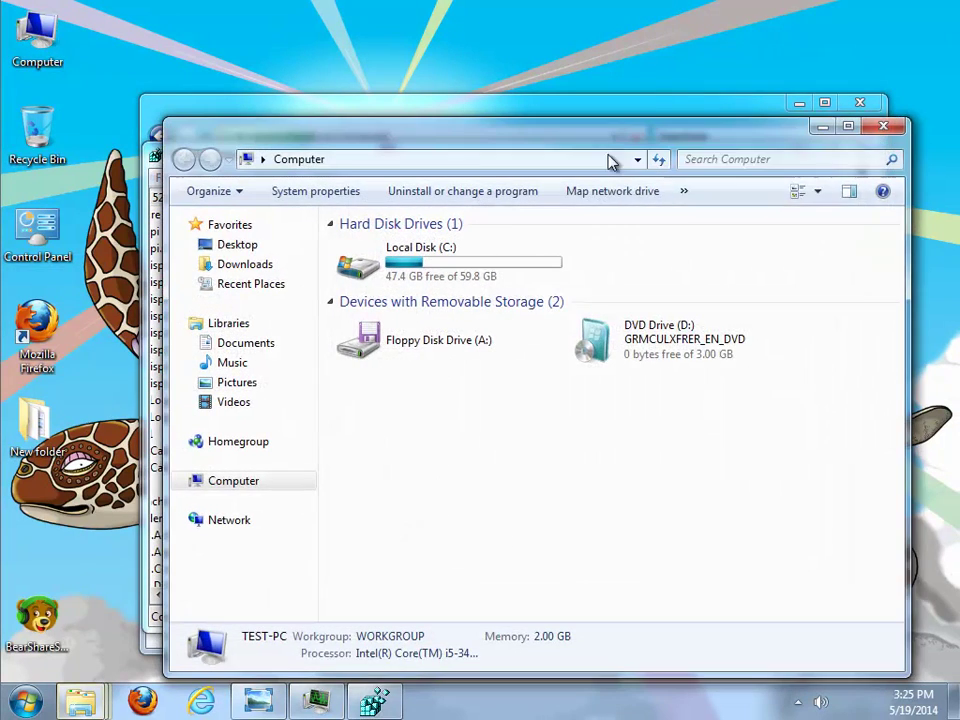
click(686, 160)
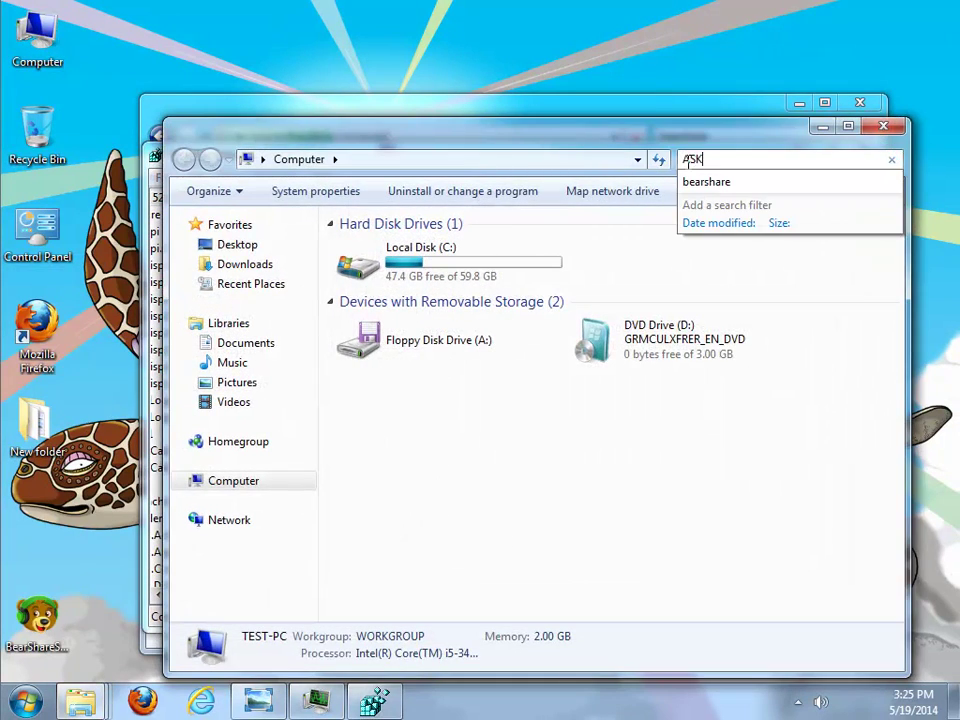
double_click(33, 38)
click(742, 42)
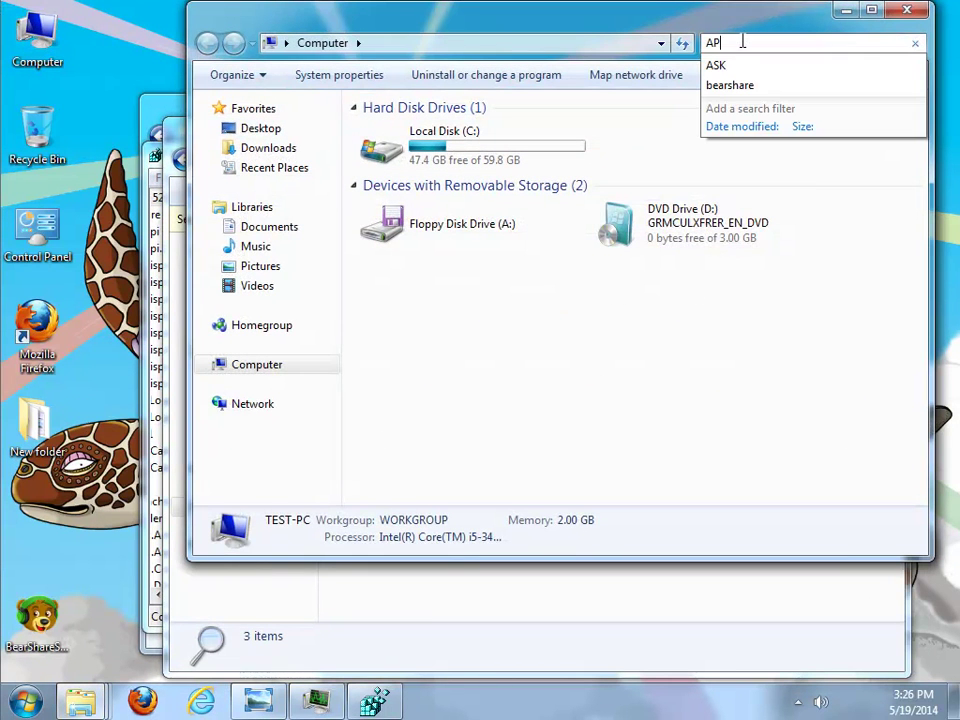
text(APN)
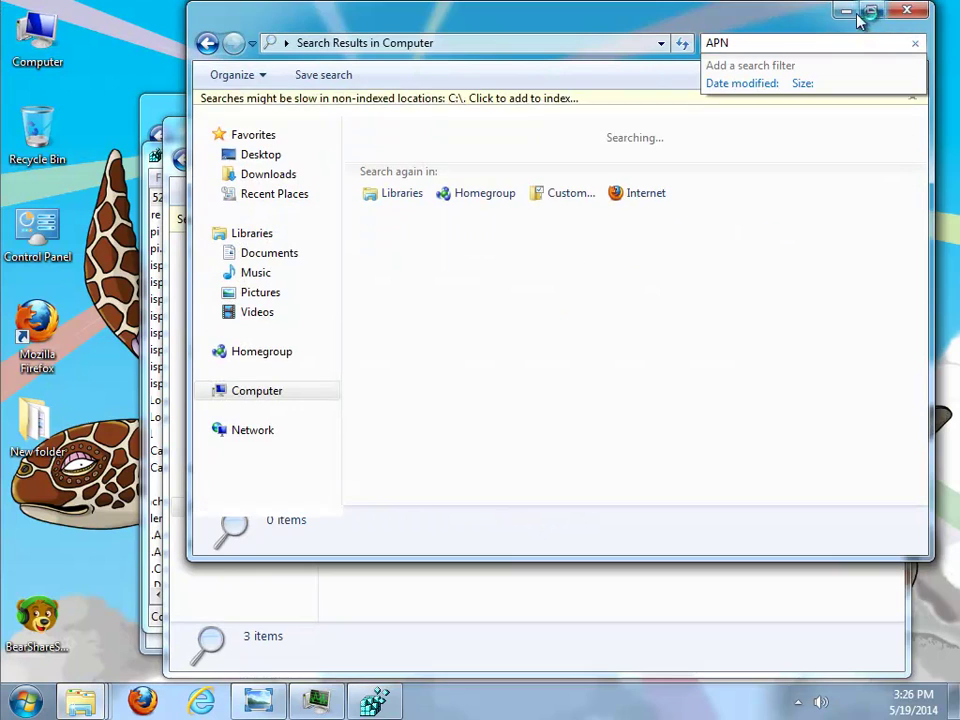
click(845, 12)
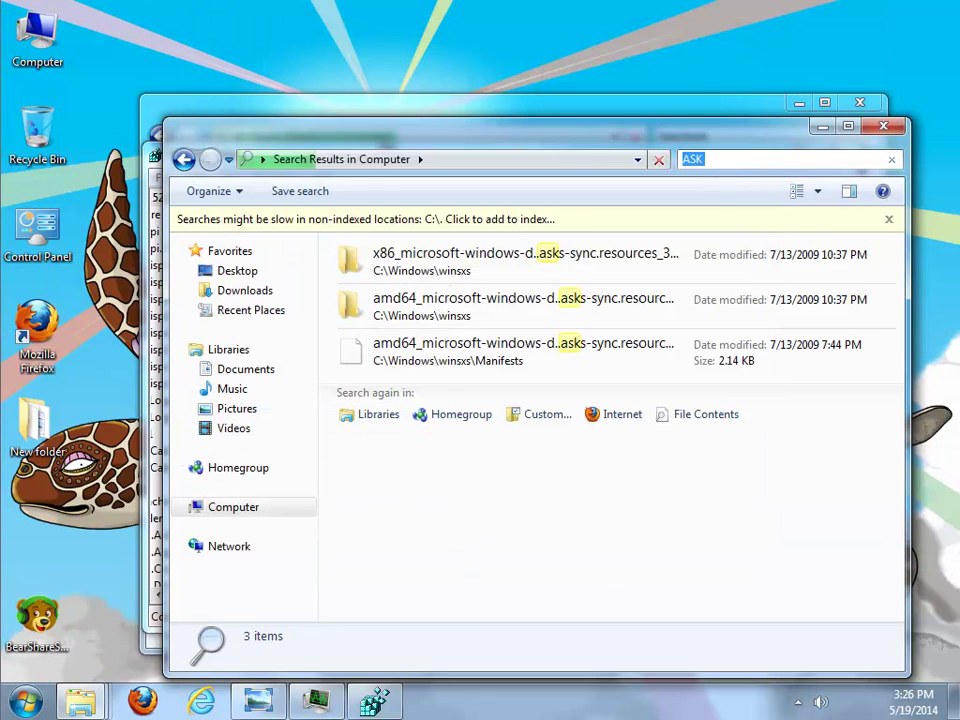
click(822, 127)
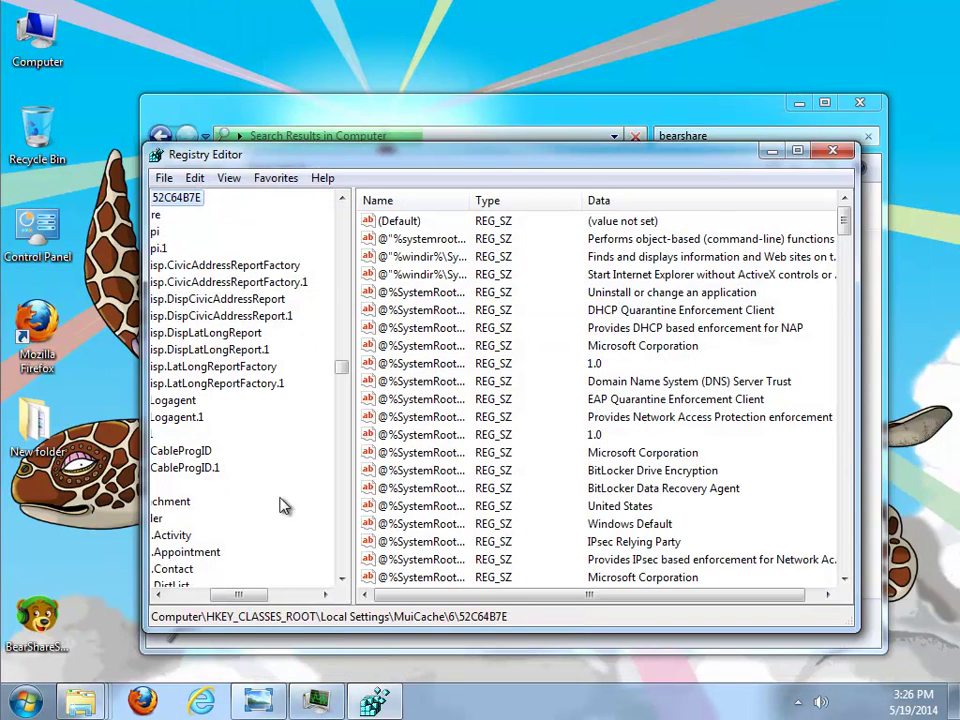
Search the whole registry for BEARSHARE, starting from the Computer root.
drag(243, 600, 190, 598)
drag(349, 373, 306, 212)
click(215, 199)
key(ctrl+f)
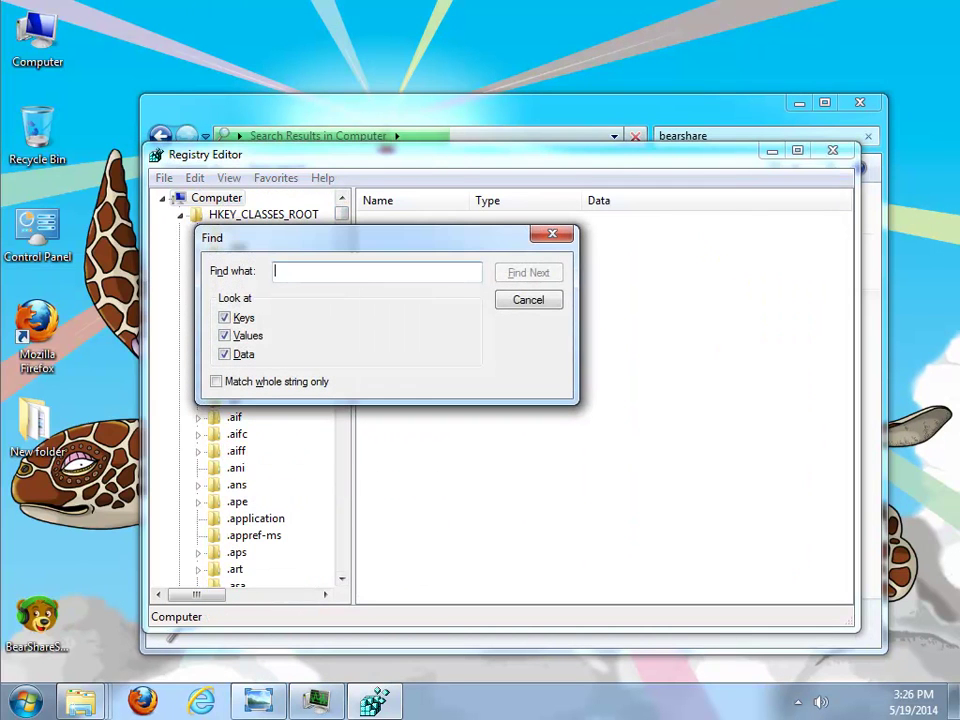
text(BEARSHARE)
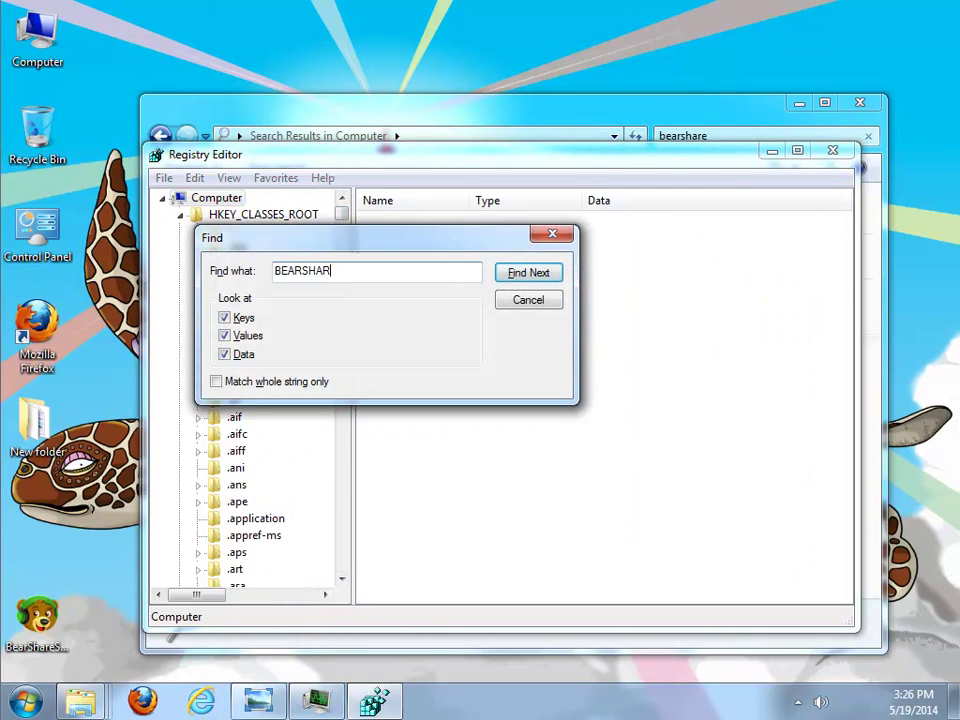
key(Return)
Delete the BearShare registry matches one after another, including the BearShareSetup-r716-n-bf.exe key and the default value in AudioCD\shell.
key(Delete)
key(Return)
key(F3)
key(Delete)
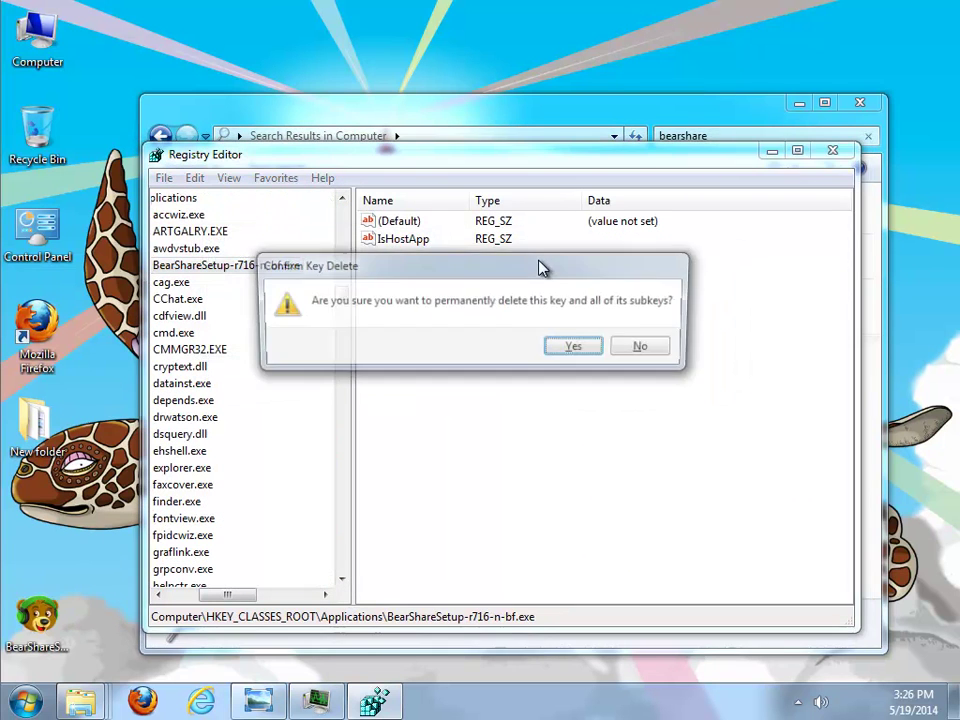
key(Return)
key(F3)
key(Delete)
key(Return)
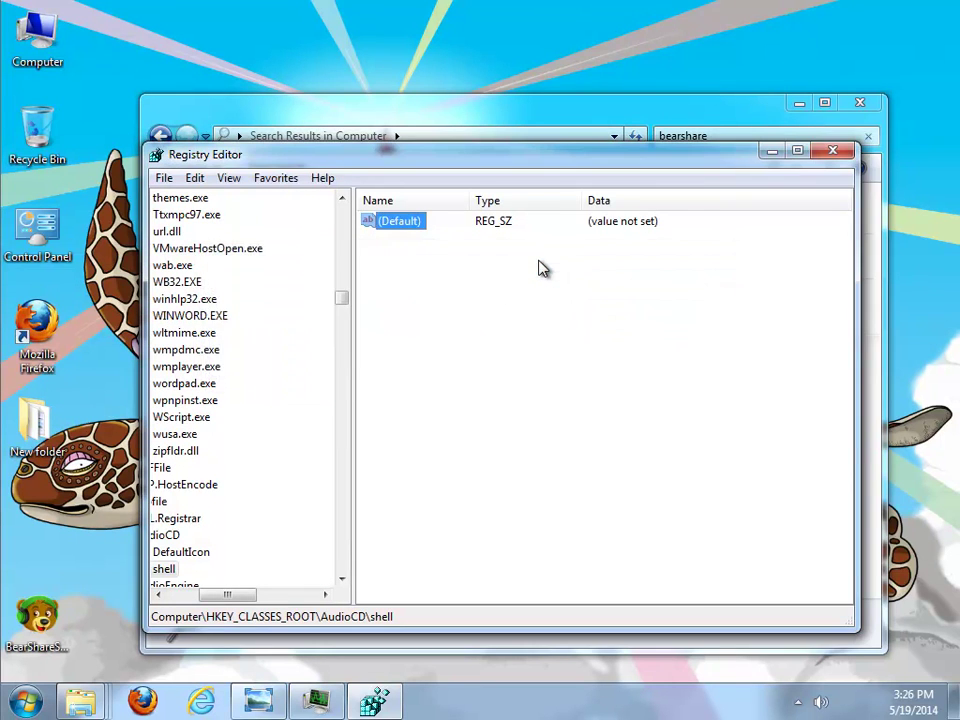
Go through the further registry matches, examine the PlayWithBearShare, BearShare and BearShare.AudioCD keys, and close Registry Editor.
key(F3)
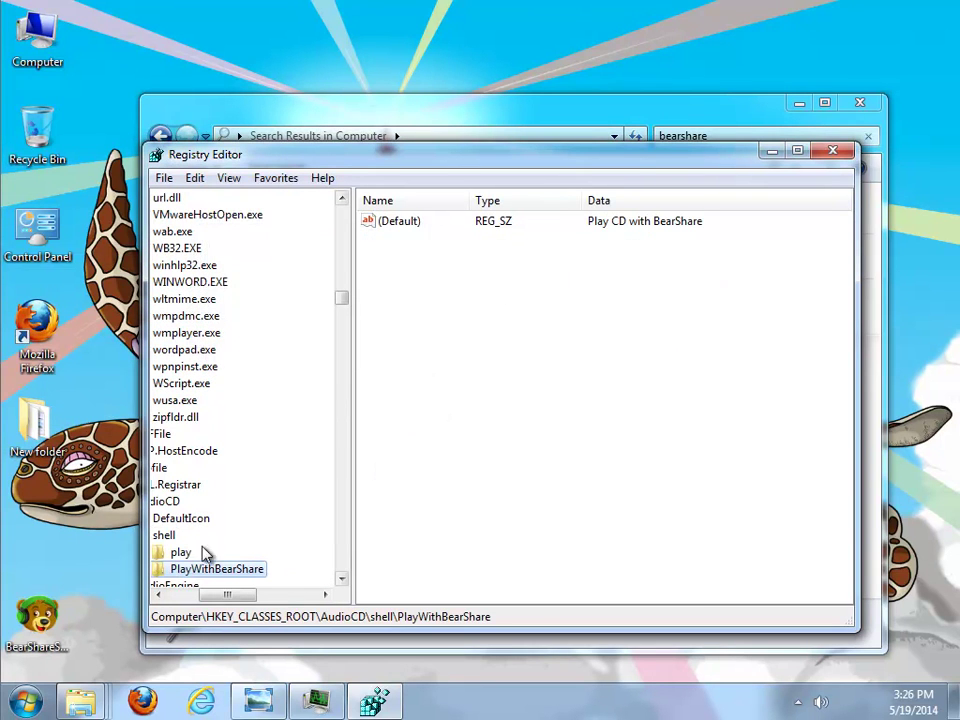
key(F3)
key(F3)
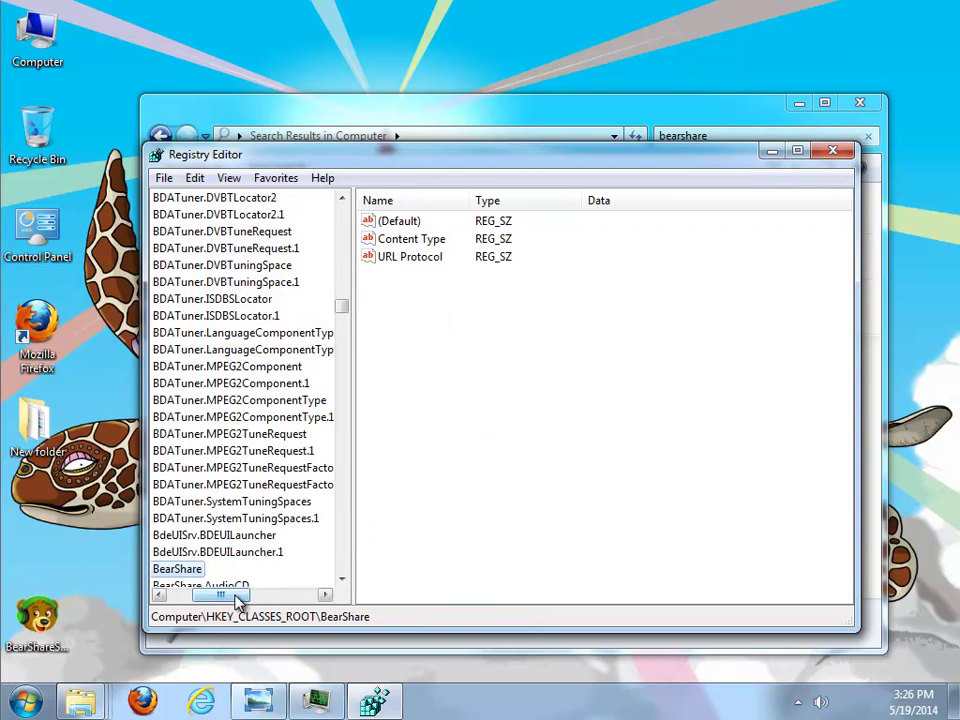
scroll(332, 583, down, 2)
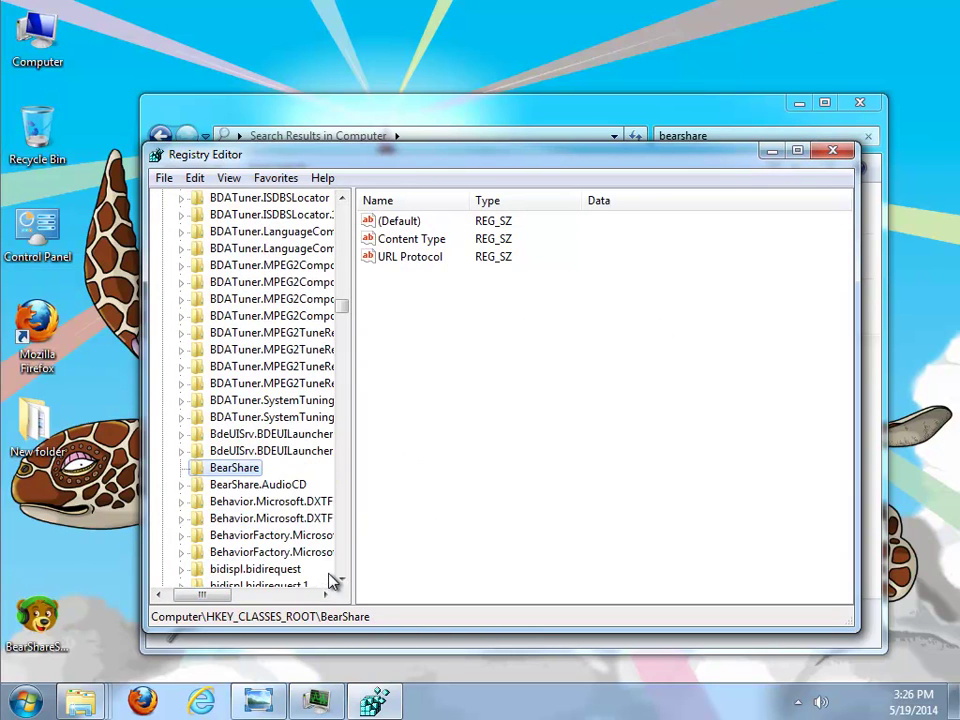
click(256, 484)
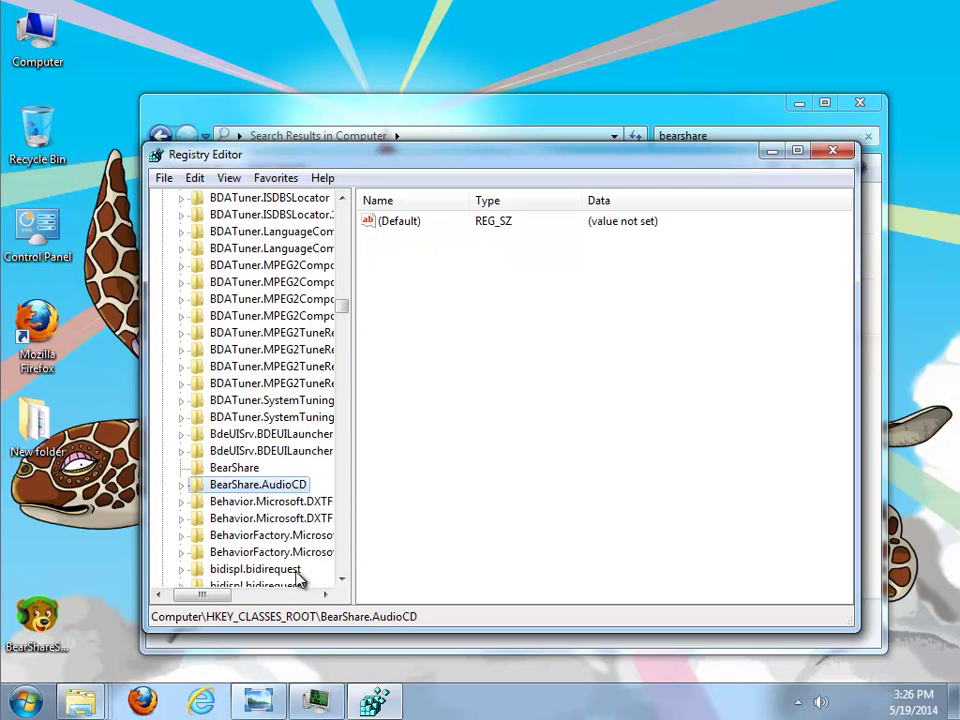
scroll(297, 580, down, 2)
click(833, 153)
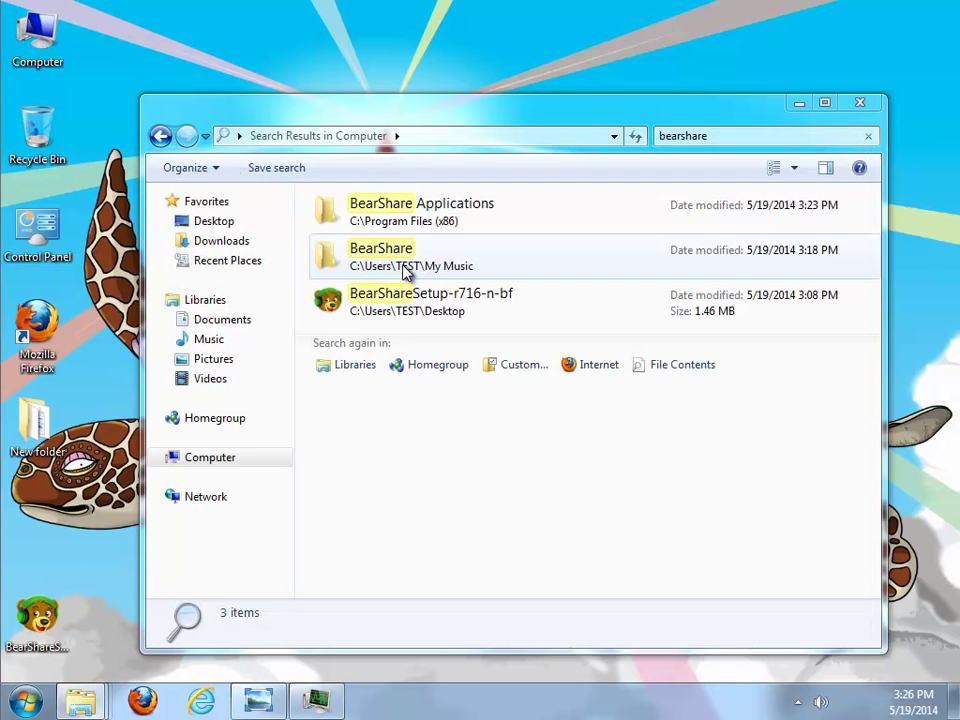
Delete both BearShare folders and the BearShareSetup-r716-n-bf file with administrator permission, and close the search window.
click(430, 302)
ctrl+click(420, 268)
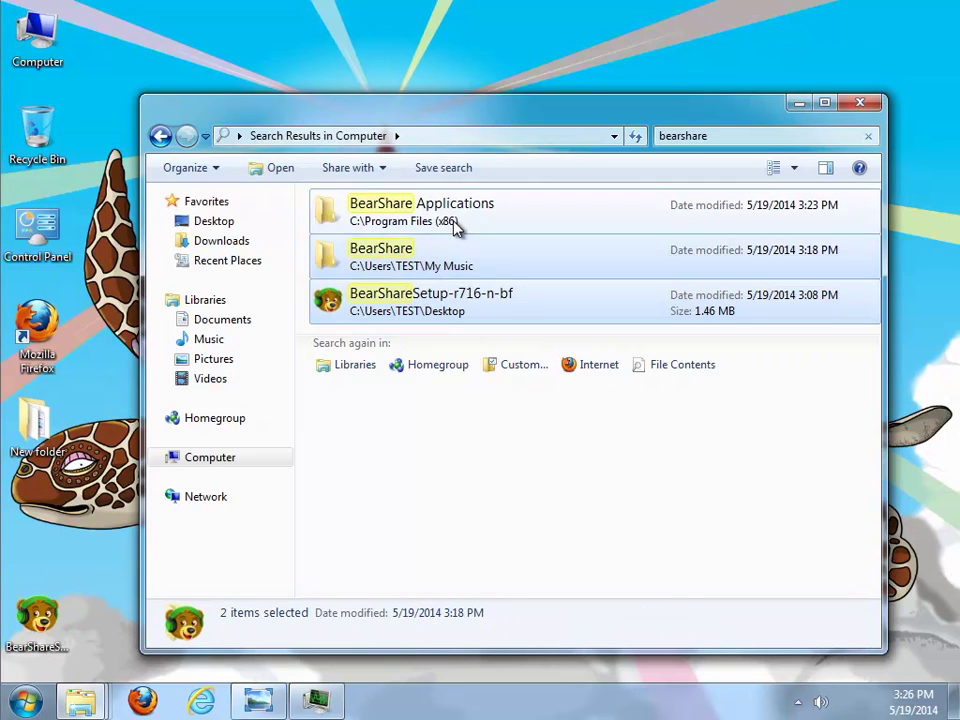
ctrl+click(456, 222)
key(Delete)
key(Return)
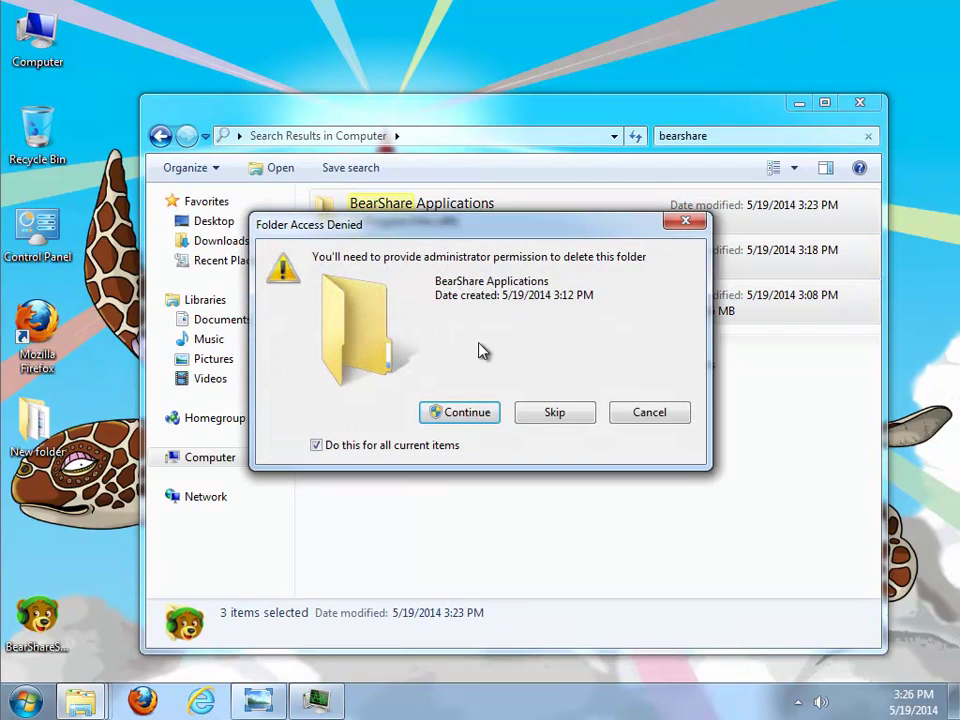
click(484, 418)
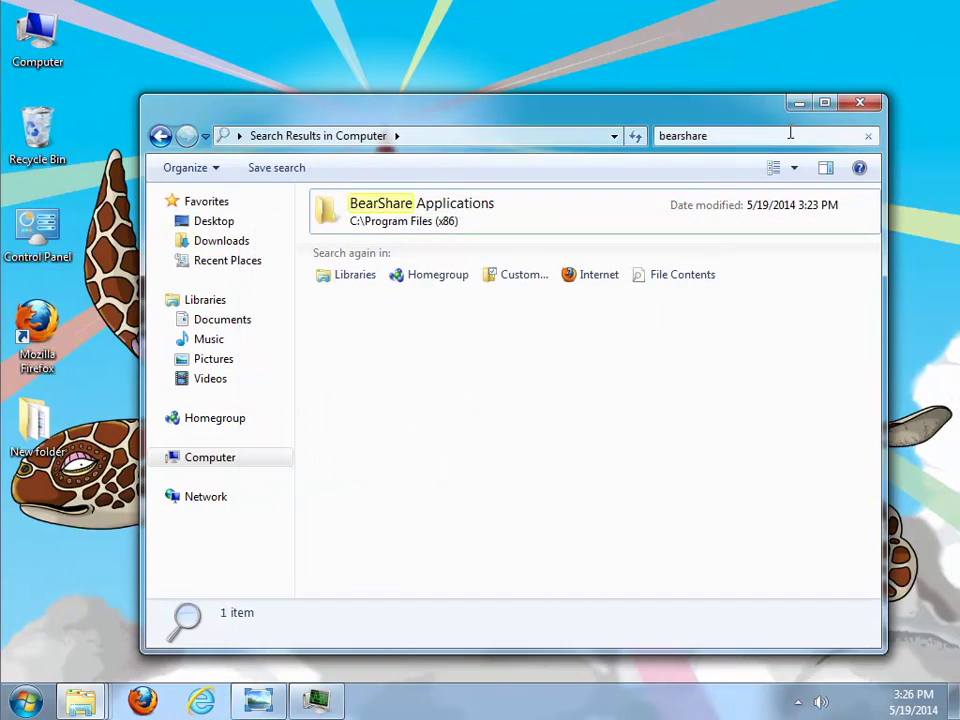
click(859, 102)
Try to delete the Music Toolbar folder from Program Files (x86) with administrator permission, and cancel the deletion.
drag(88, 708, 332, 688)
mouse_move(320, 695)
click(146, 615)
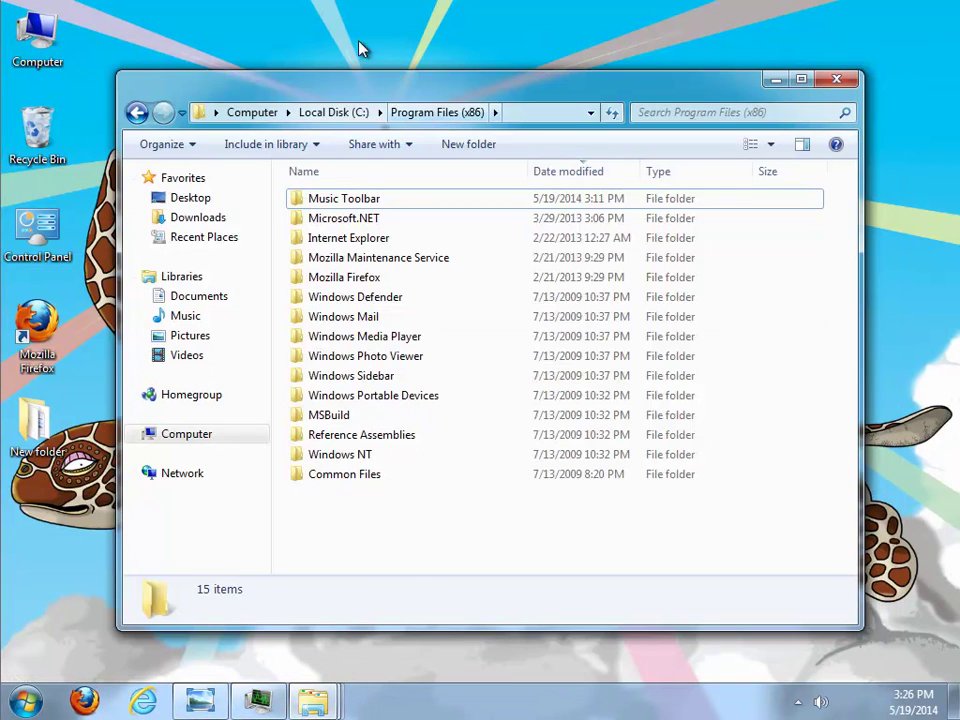
click(357, 199)
key(Delete)
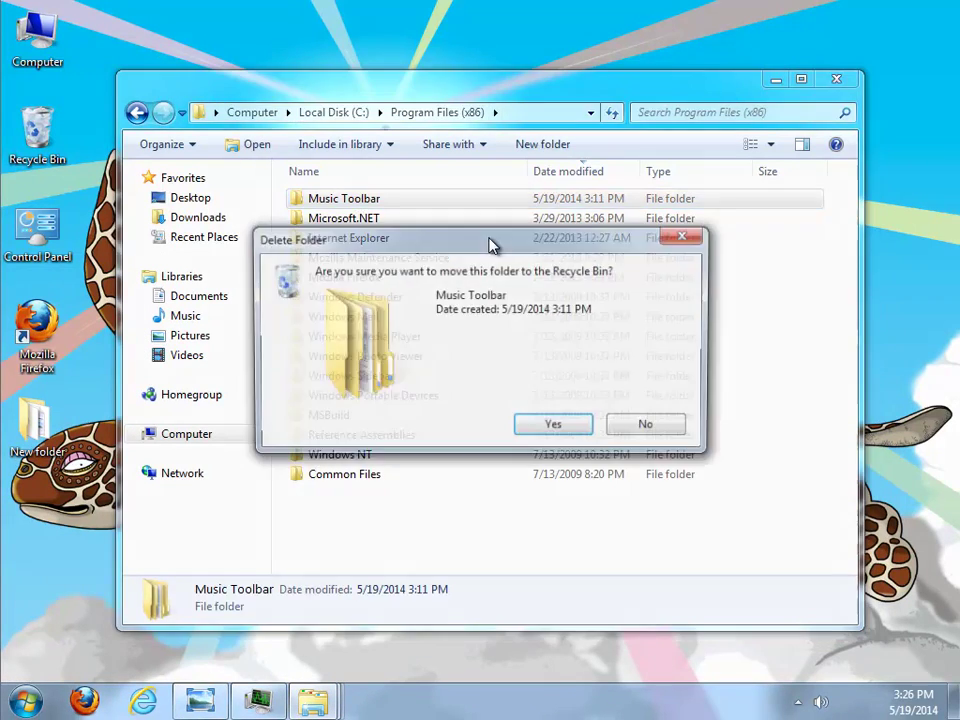
key(Return)
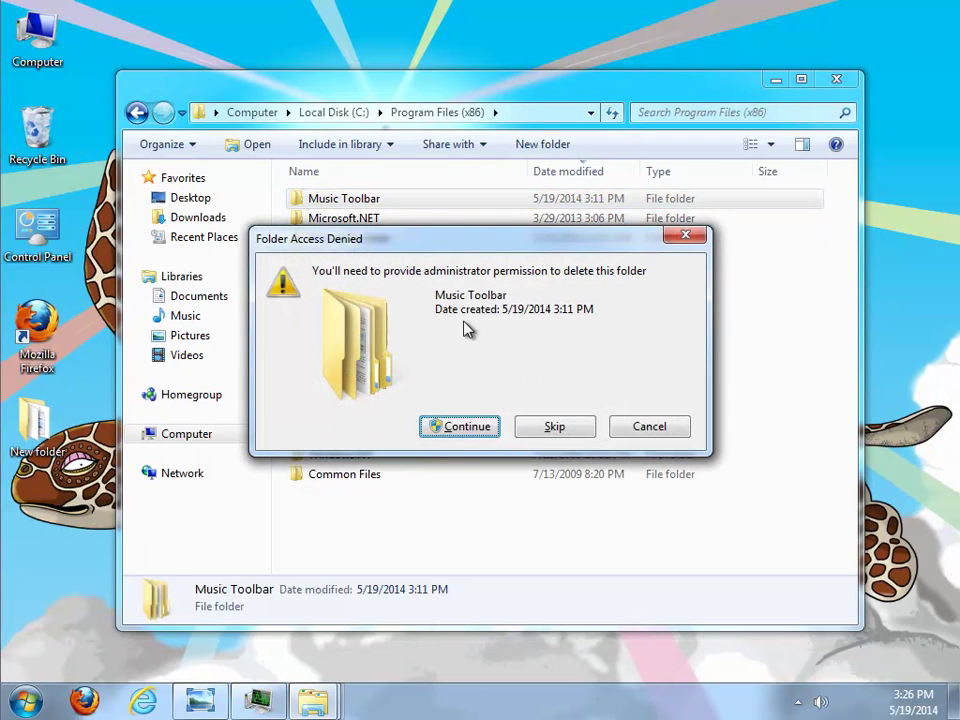
click(476, 428)
click(549, 452)
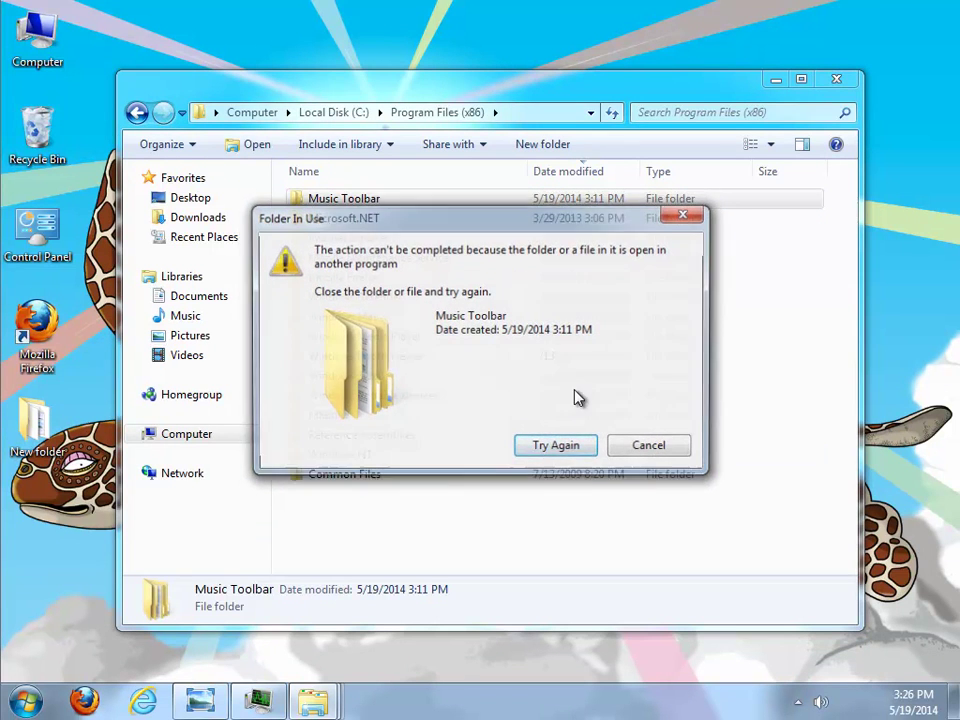
click(651, 447)
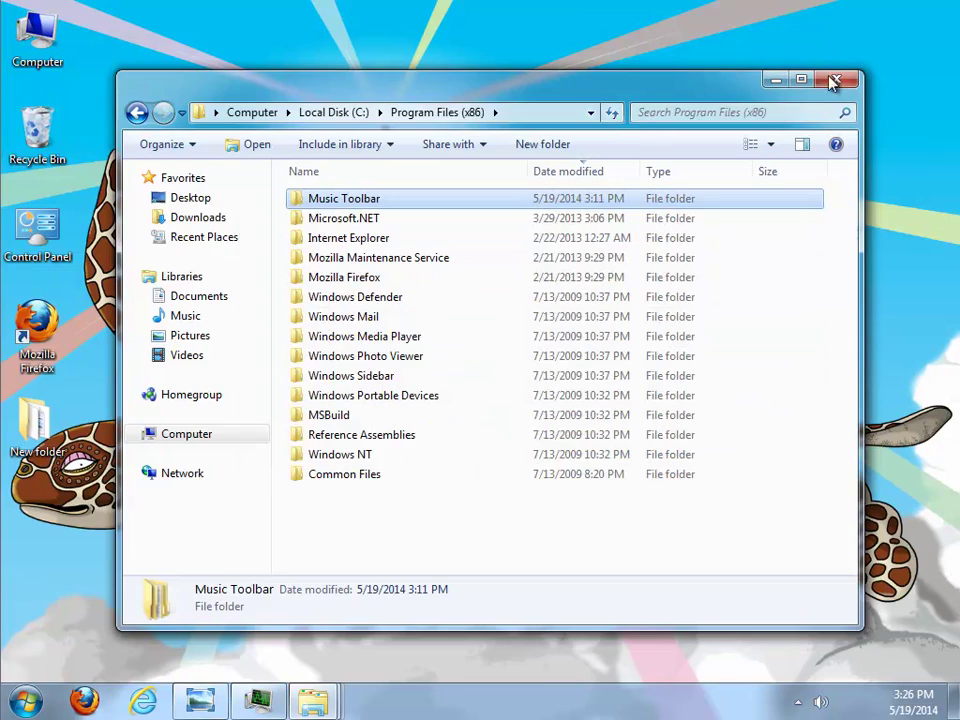
Delete the Ask XML file in Firefox's searchplugins folder from the ASK search results with administrator permission, and close that search window.
click(313, 700)
click(210, 560)
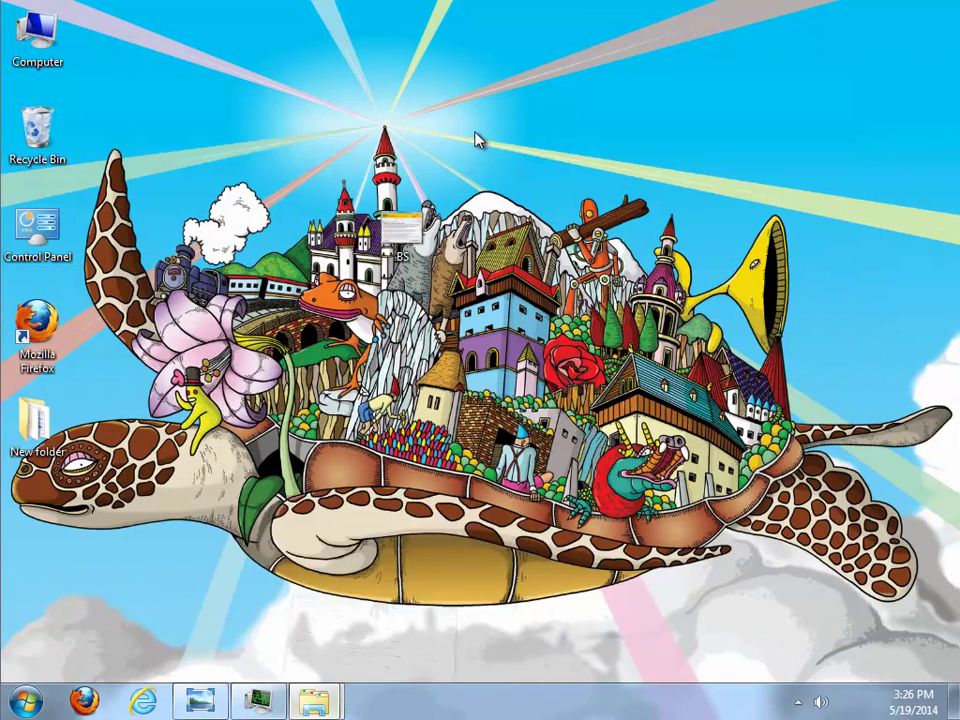
click(490, 300)
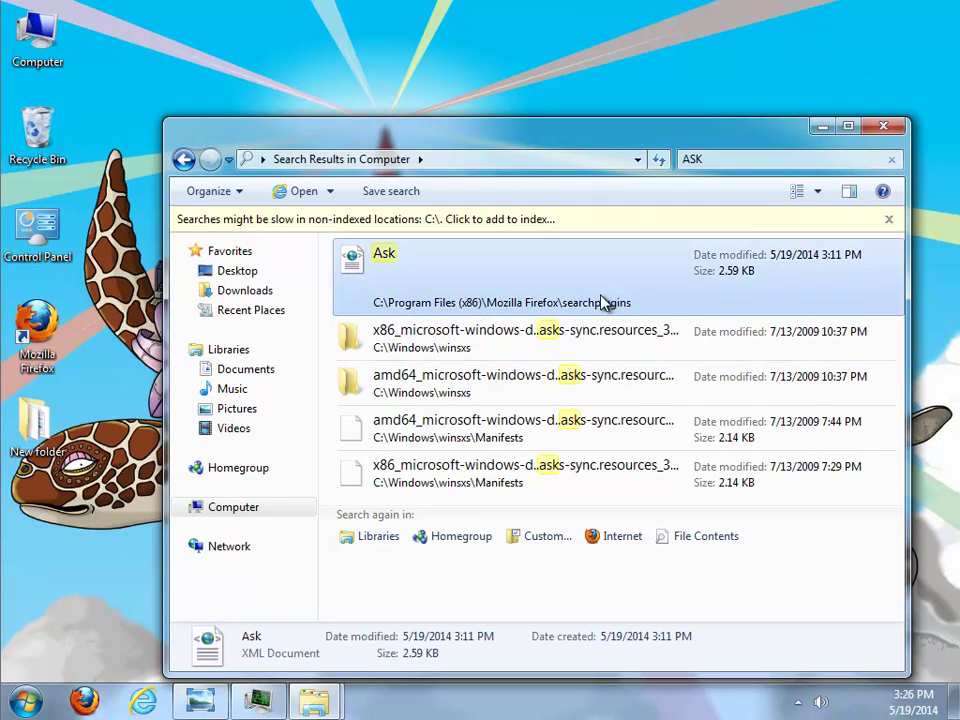
key(Delete)
click(428, 428)
click(883, 126)
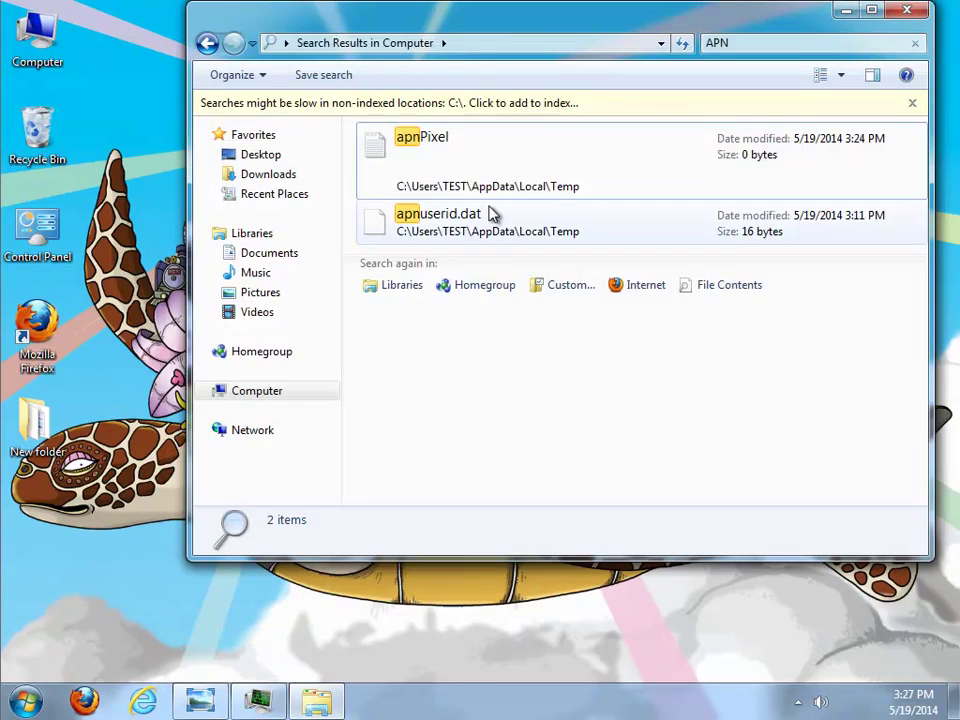
Delete the apnuserid.dat and apnPixel files from the APN search results and close the search window.
click(507, 238)
key(Delete)
key(Return)
click(516, 165)
key(Delete)
key(Return)
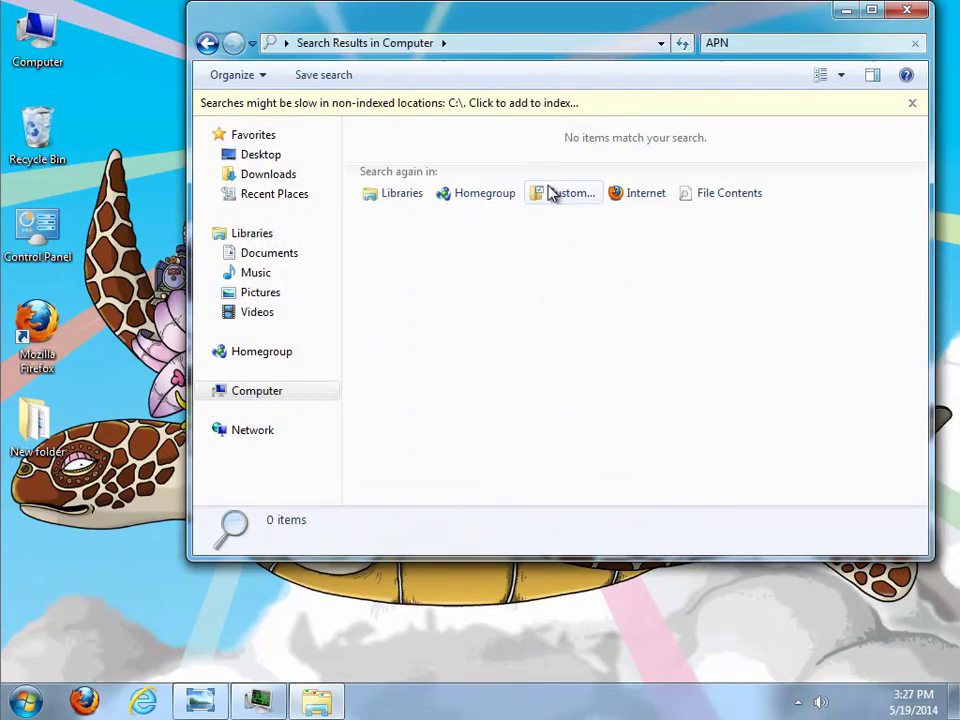
click(886, 10)
Show the Recycle Bin contents as large icons, empty it permanently, and close its window.
double_click(30, 135)
drag(750, 306, 548, 68)
click(841, 74)
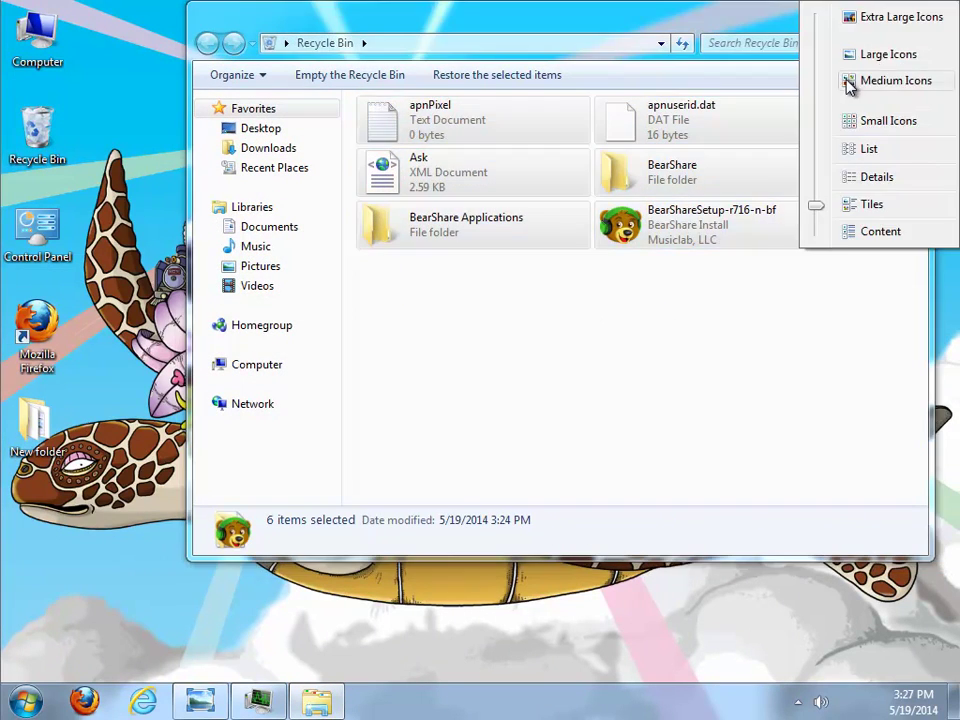
click(872, 54)
click(330, 75)
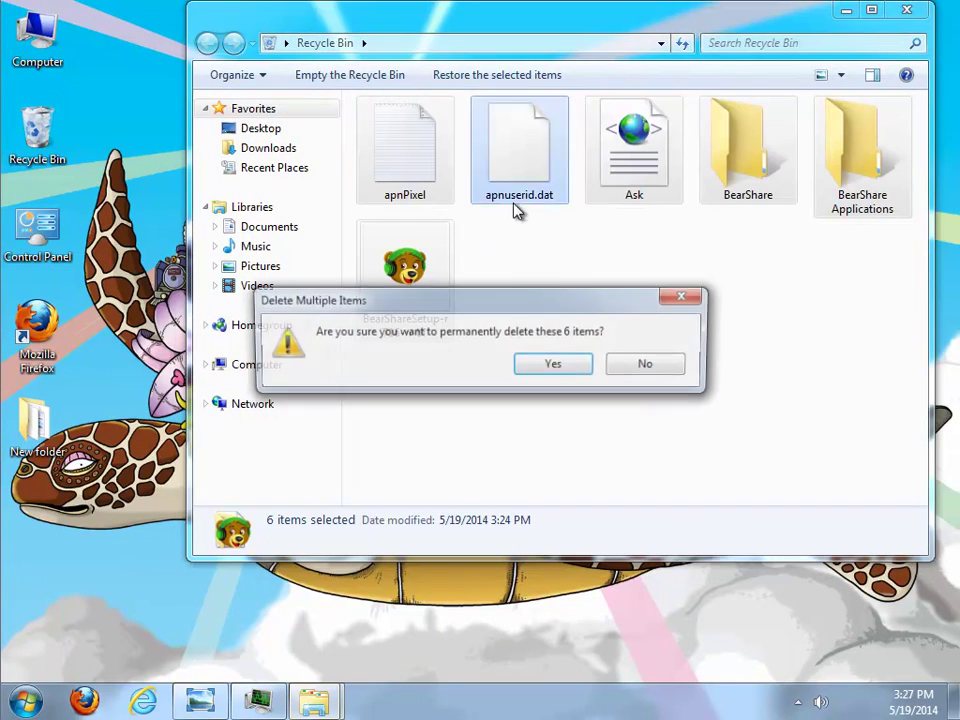
drag(510, 296, 603, 369)
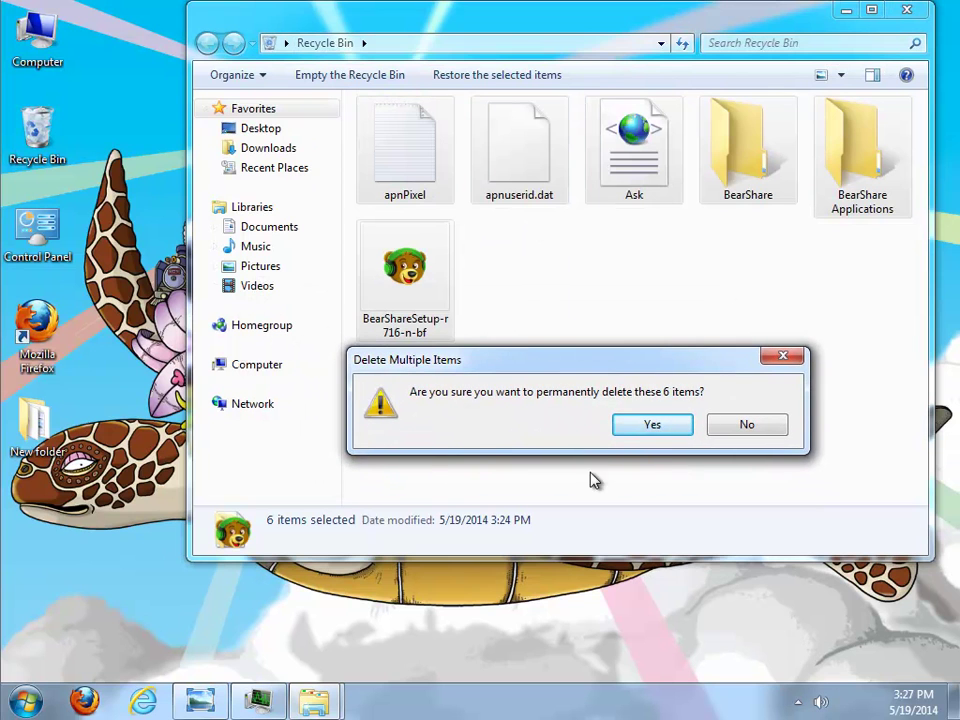
click(648, 425)
click(920, 9)
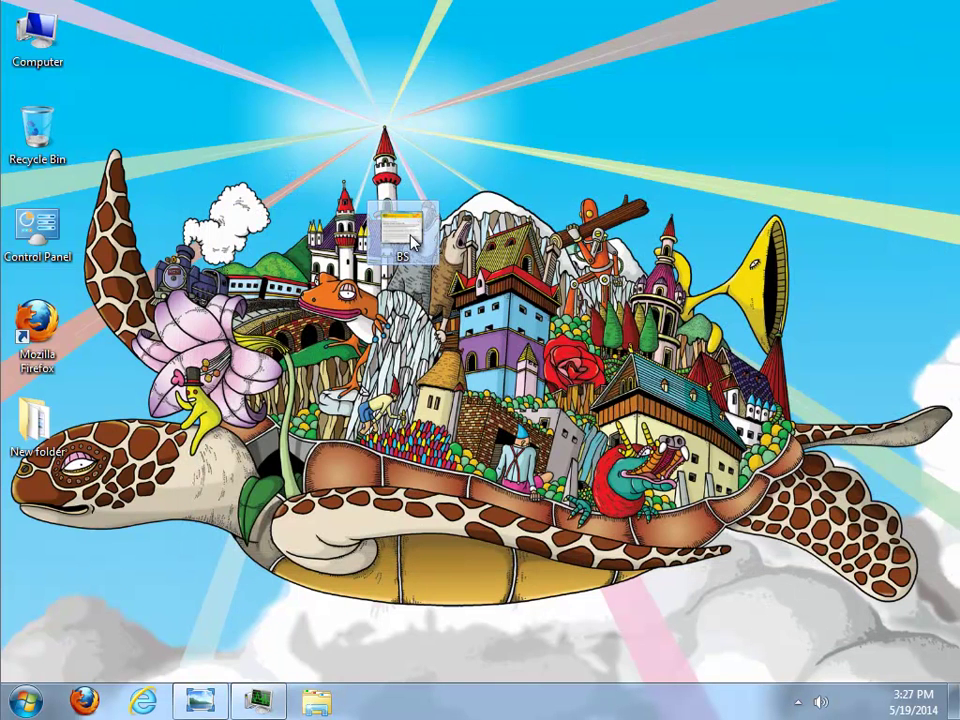
Bring up the BS image to examine the BearShare installation offer and its Ask.com options.
click(203, 699)
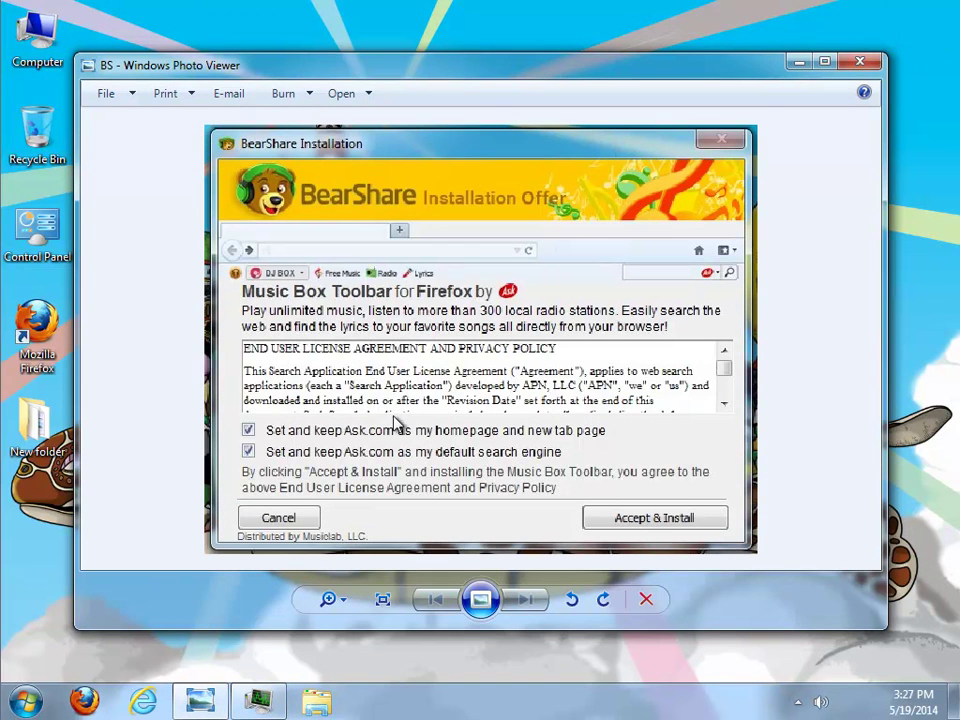